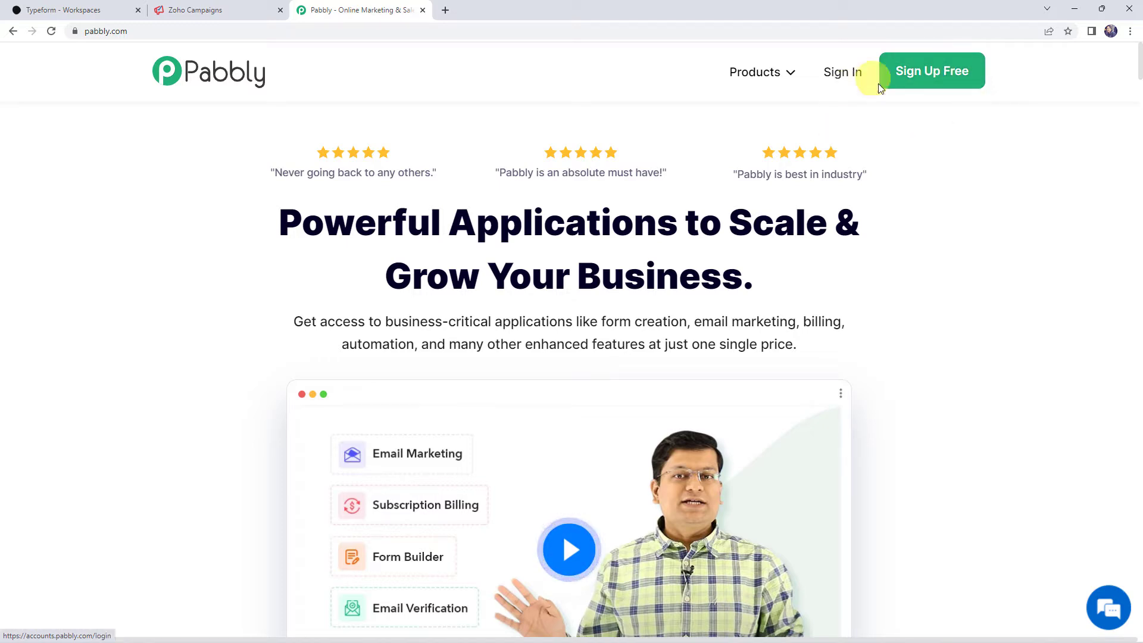
- Sign in to Pabbly, open the Pabbly Connect dashboard and start a new workflow
left_click(841, 76)
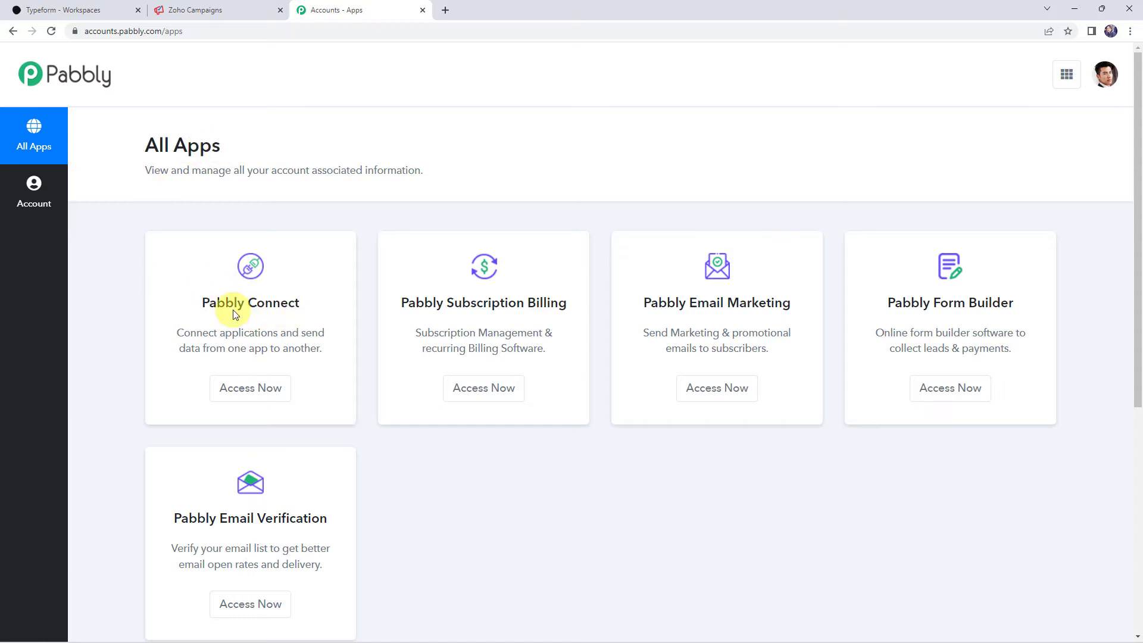
left_click(243, 392)
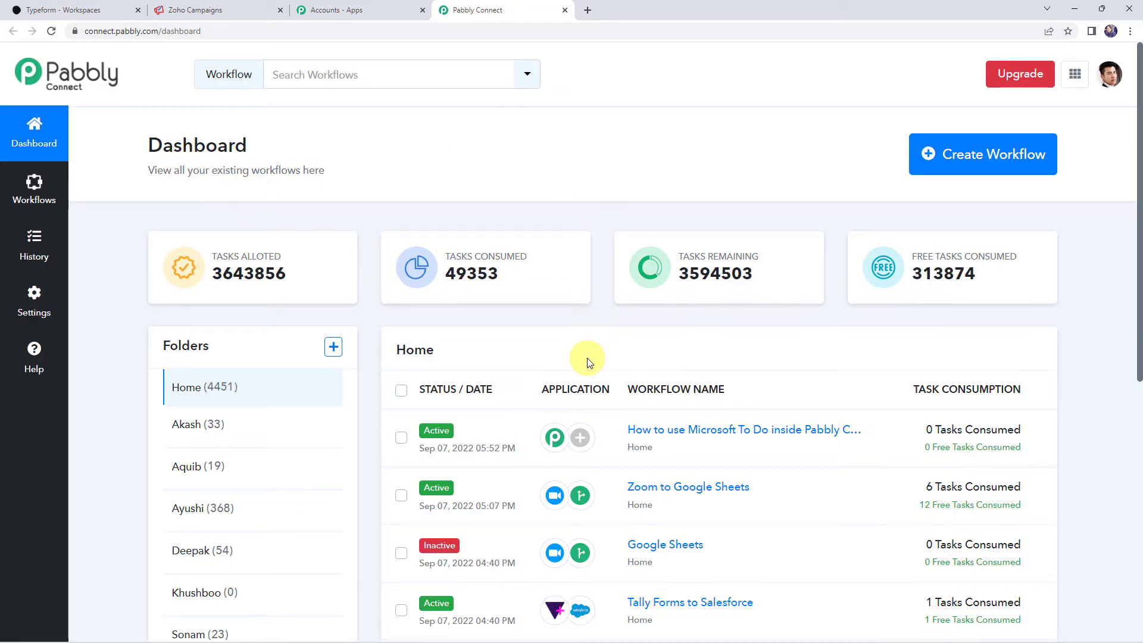
scroll(587, 362, "down", 8)
scroll(588, 363, "up", 8)
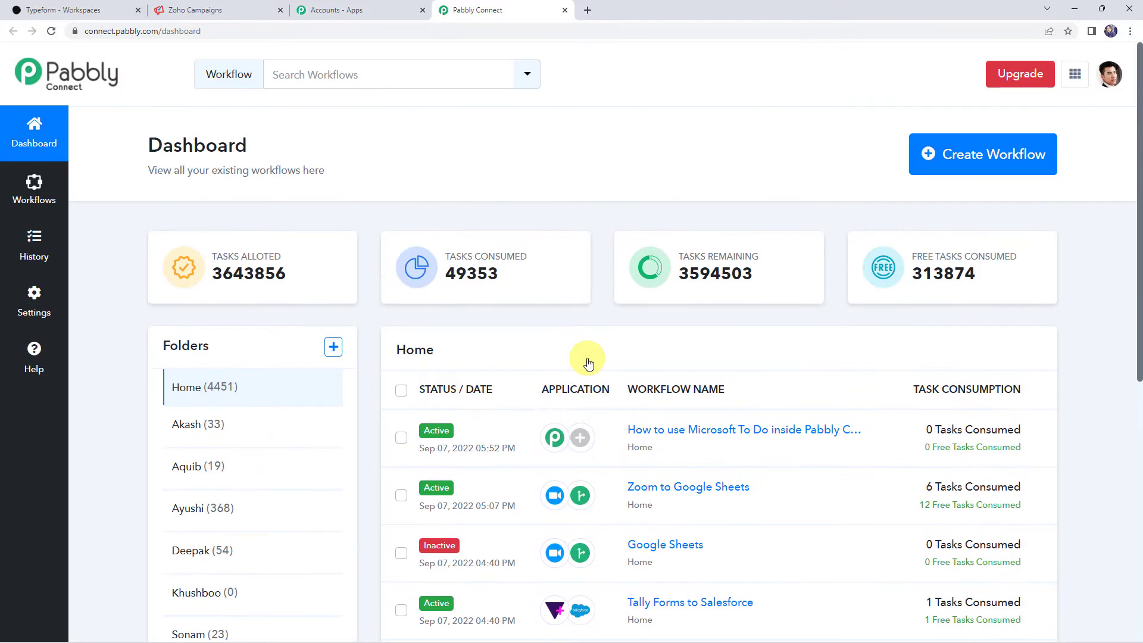
left_click(977, 164)
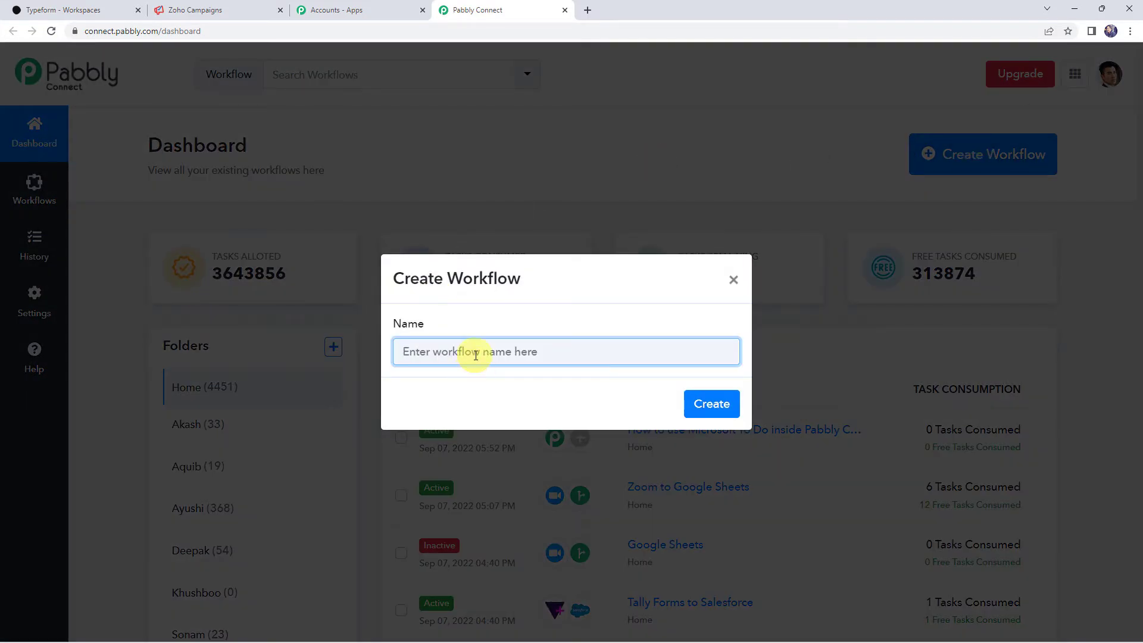
- Paste the name 'Typeform to Zoho Campaigns Integration' and create the workflow
type("Typeform to Zoho Campaigns Integration")
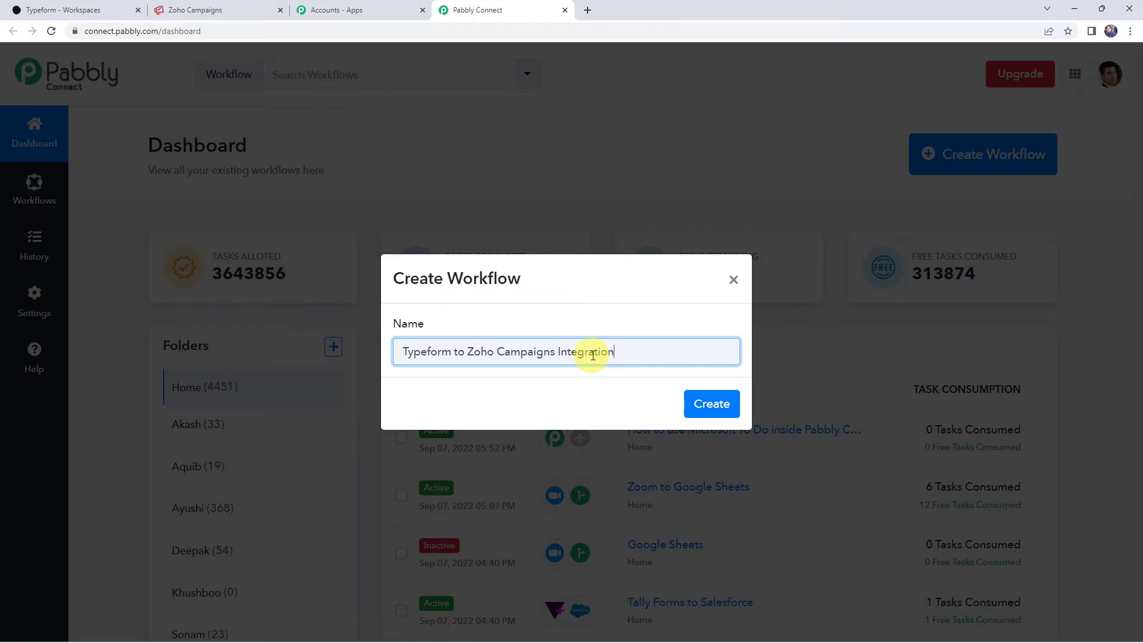
left_click(711, 403)
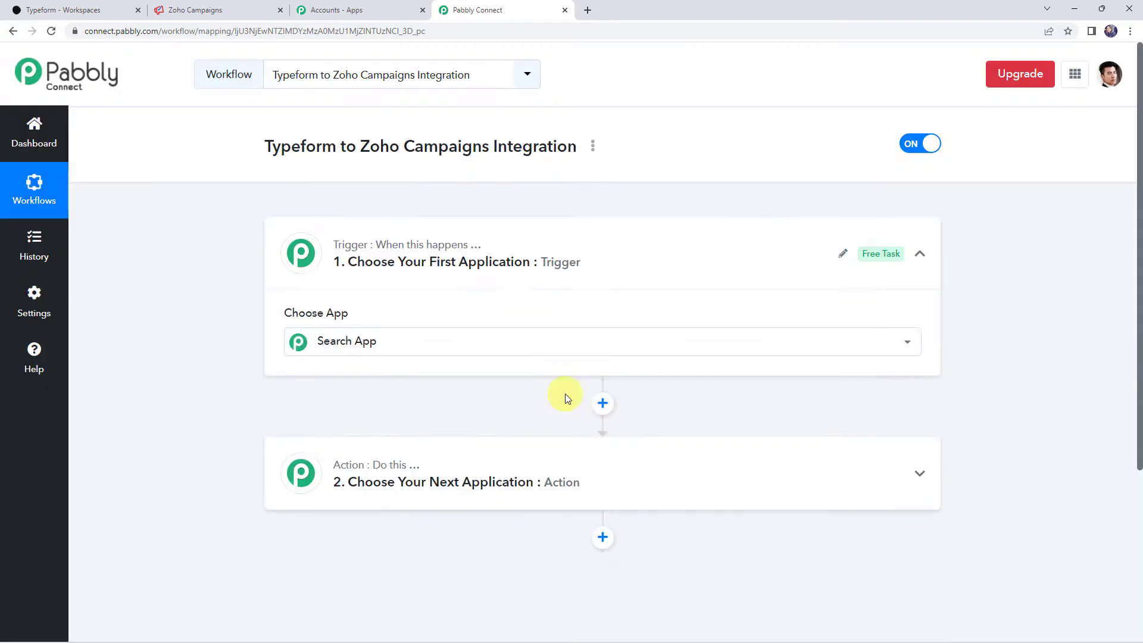
- Set the trigger to Typeform with the New Entry event and begin connecting the account
left_click(584, 275)
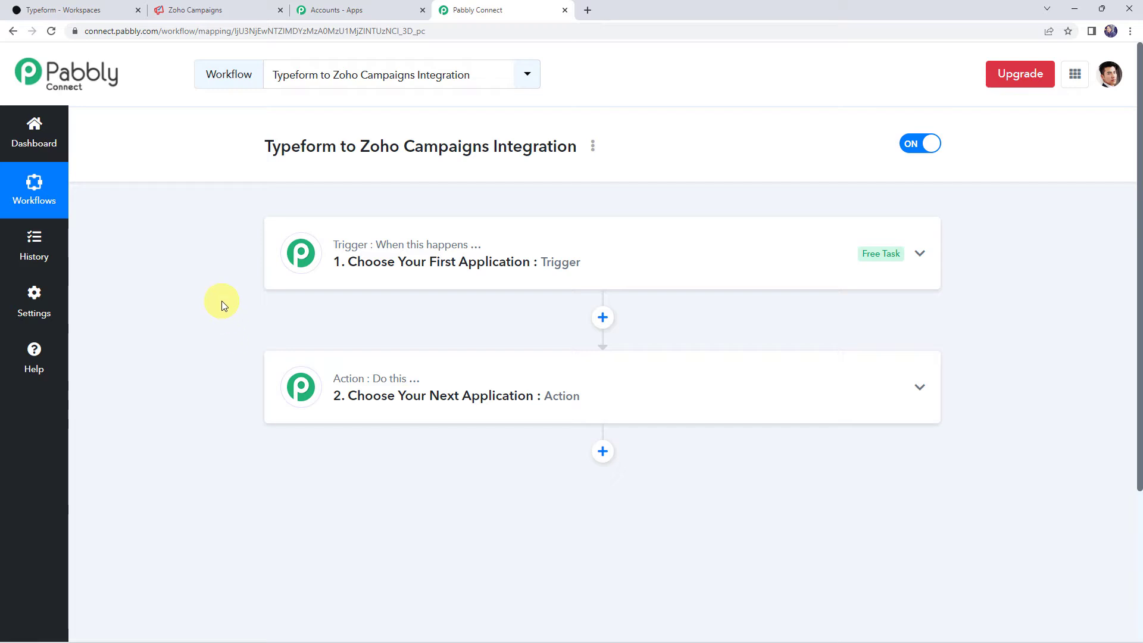
left_click(598, 258)
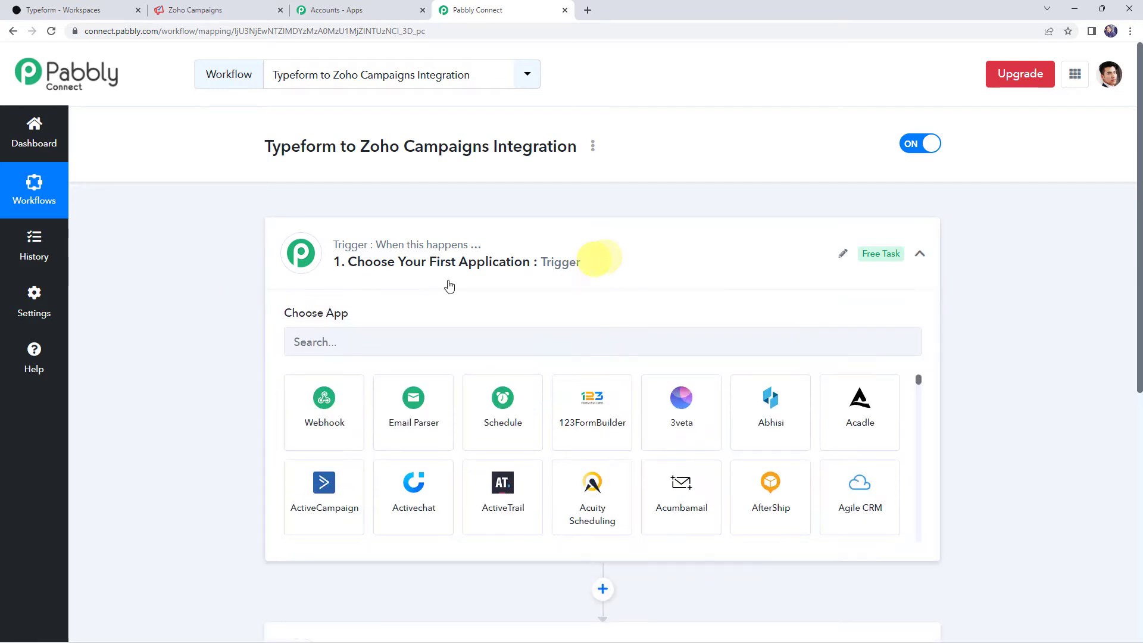
left_click(356, 339)
type("typef")
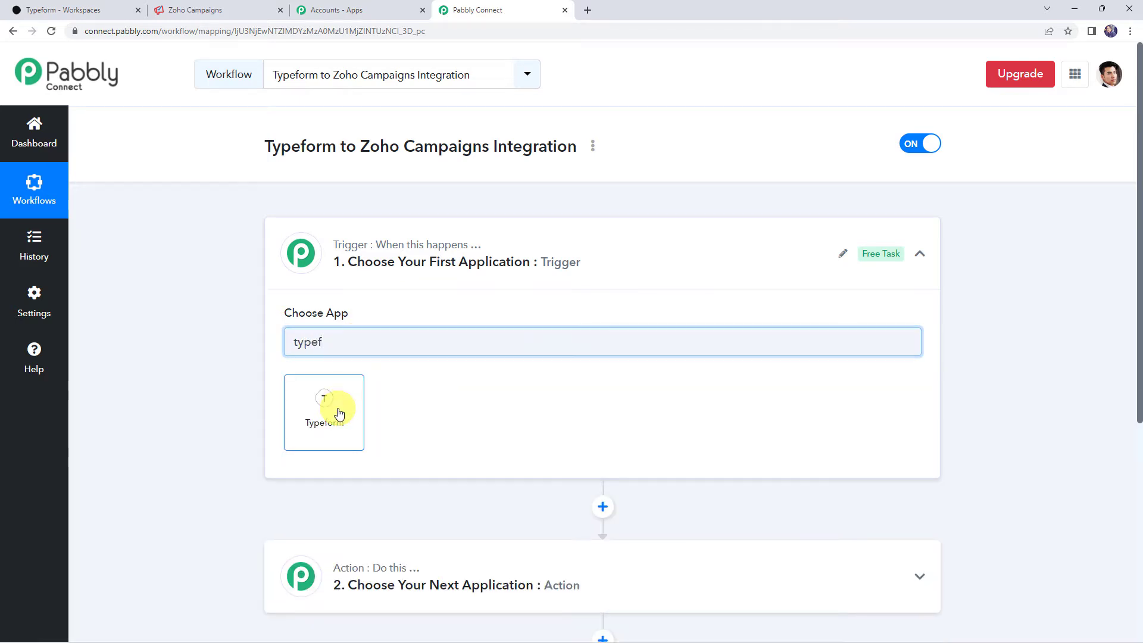
left_click(337, 408)
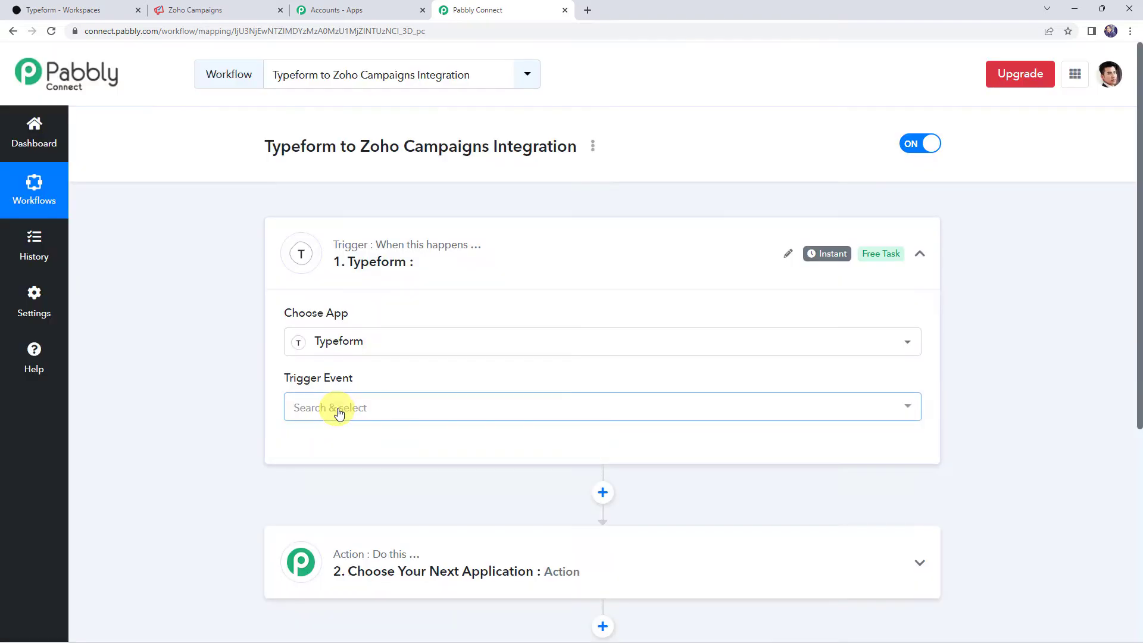
left_click(318, 409)
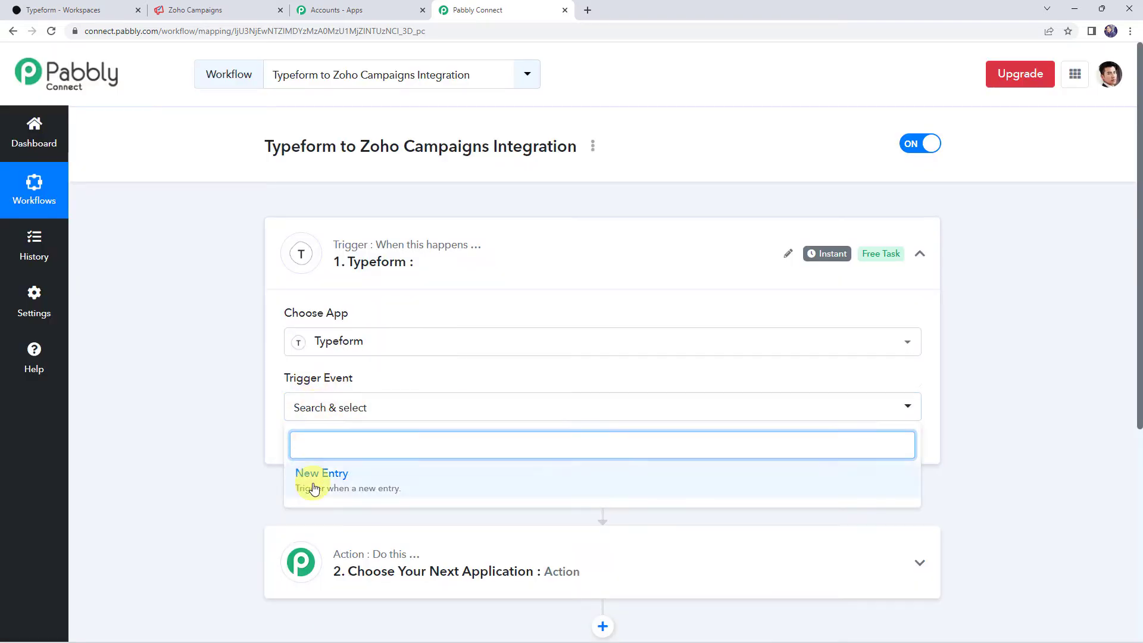
left_click(313, 487)
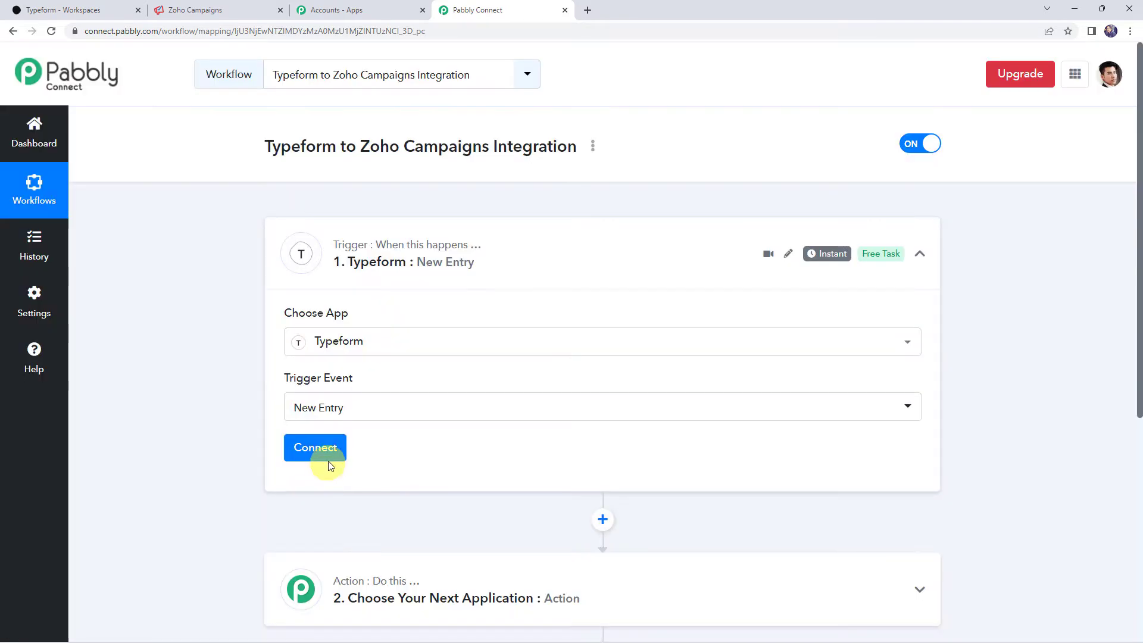
left_click(327, 460)
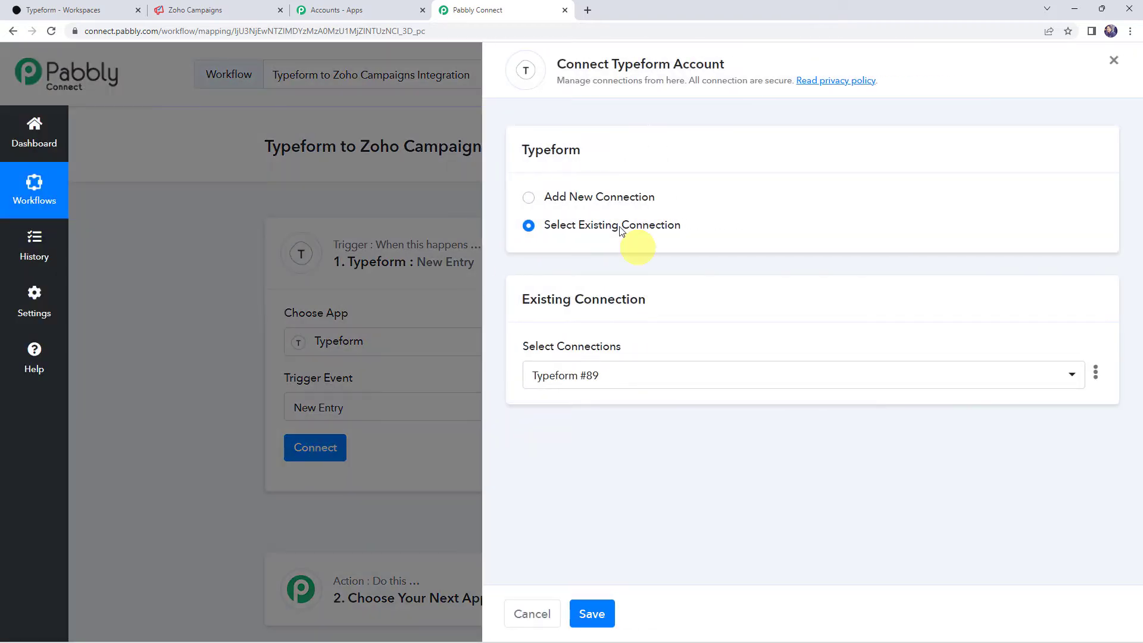
- Add a new Typeform connection and accept Typeform's requested access permissions
left_click(565, 199)
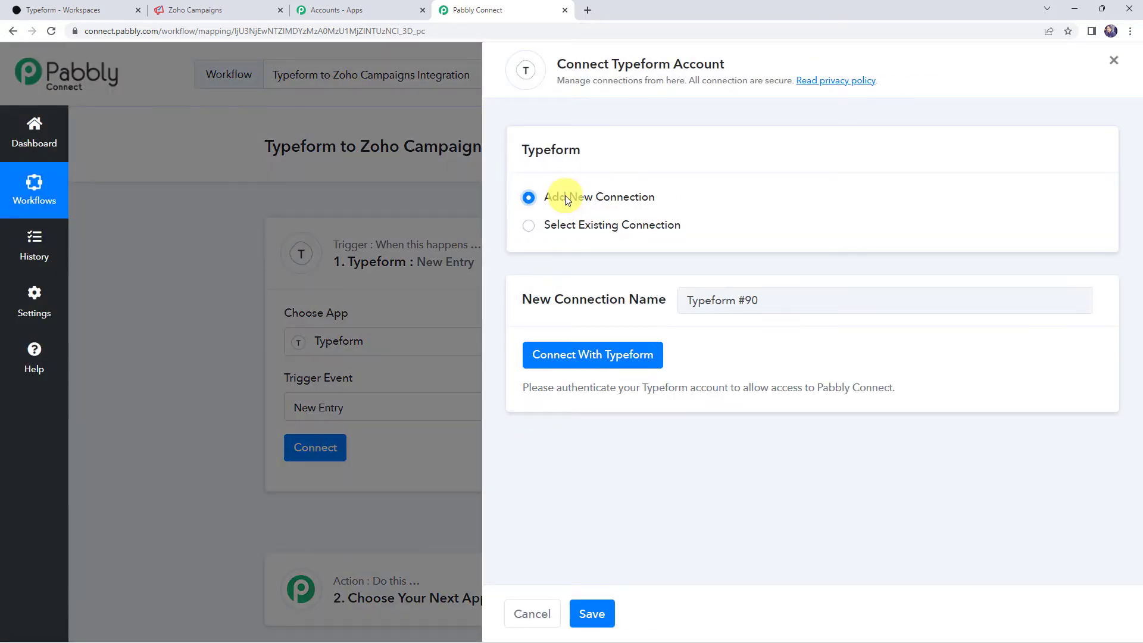
left_click(605, 357)
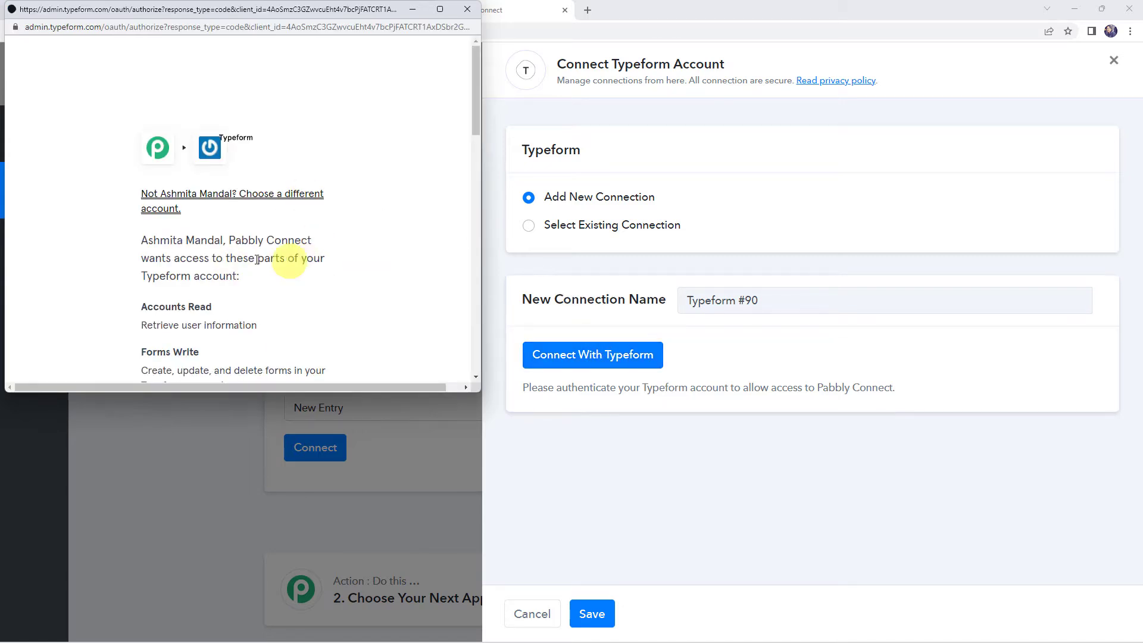
scroll(393, 277, "down", 5)
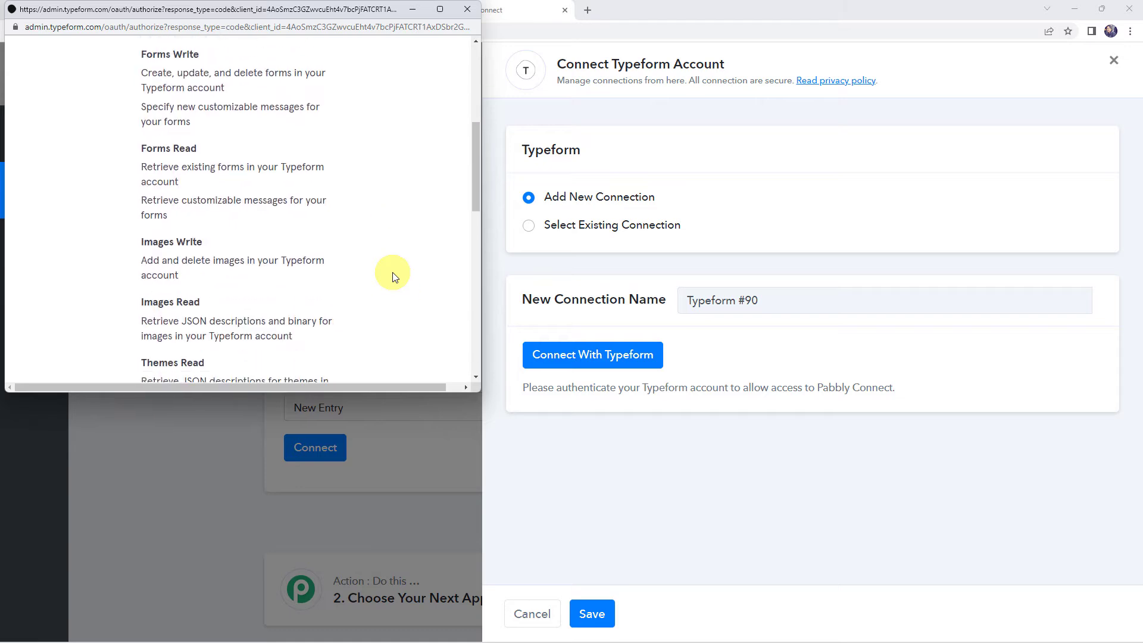
scroll(393, 277, "down", 10)
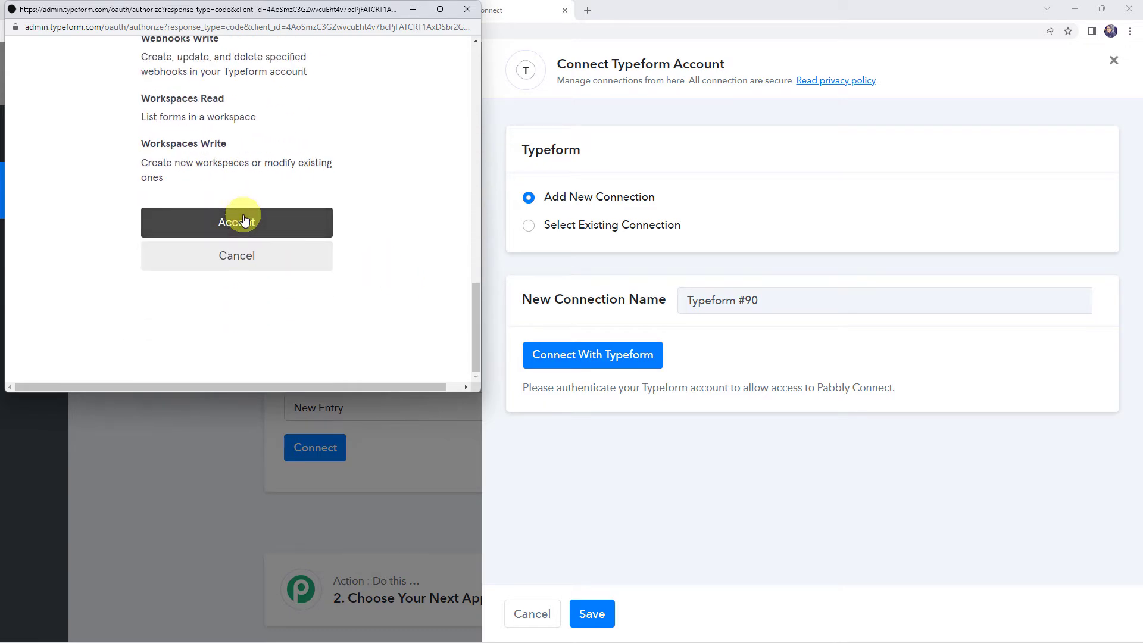
left_click(244, 221)
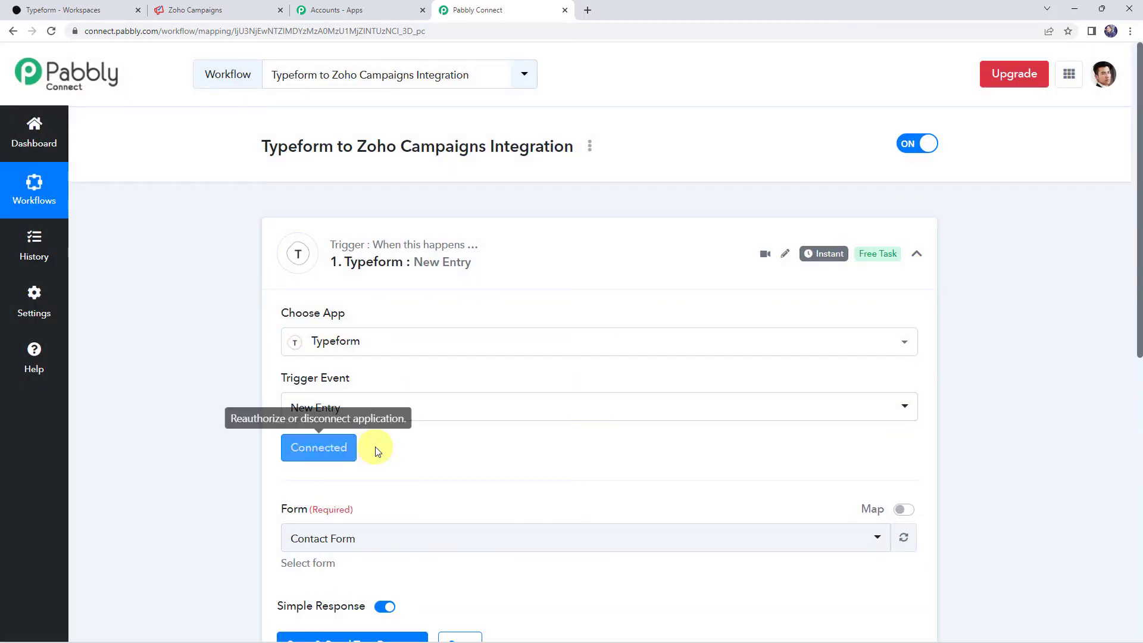
- Select Contact Form as the trigger form, then save and send the test request
scroll(375, 446, "down", 3)
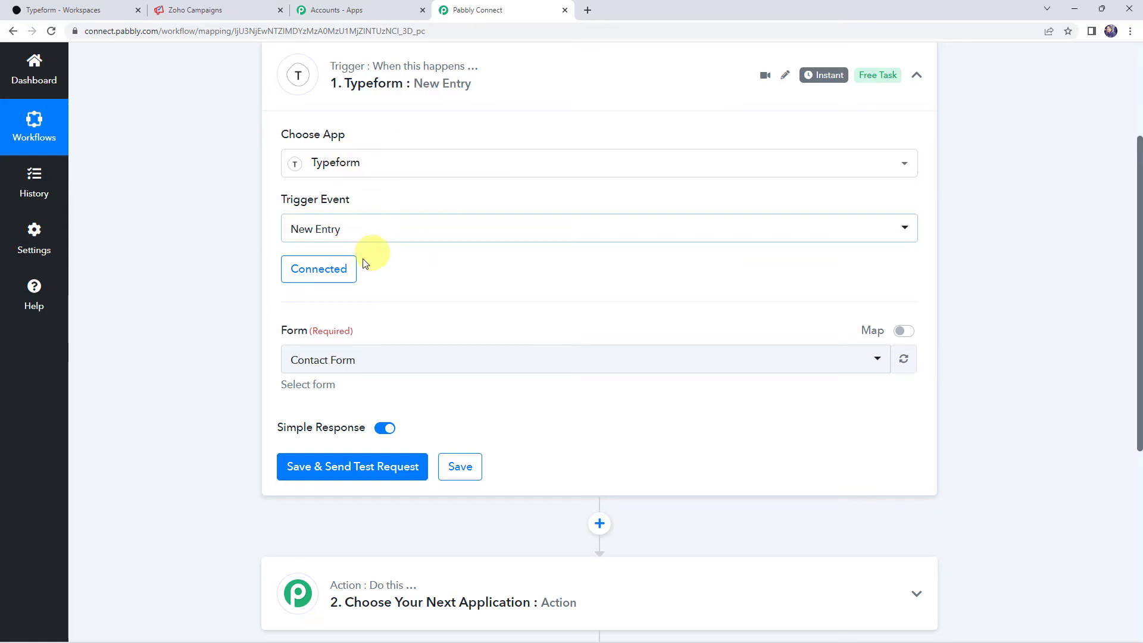
left_click(339, 371)
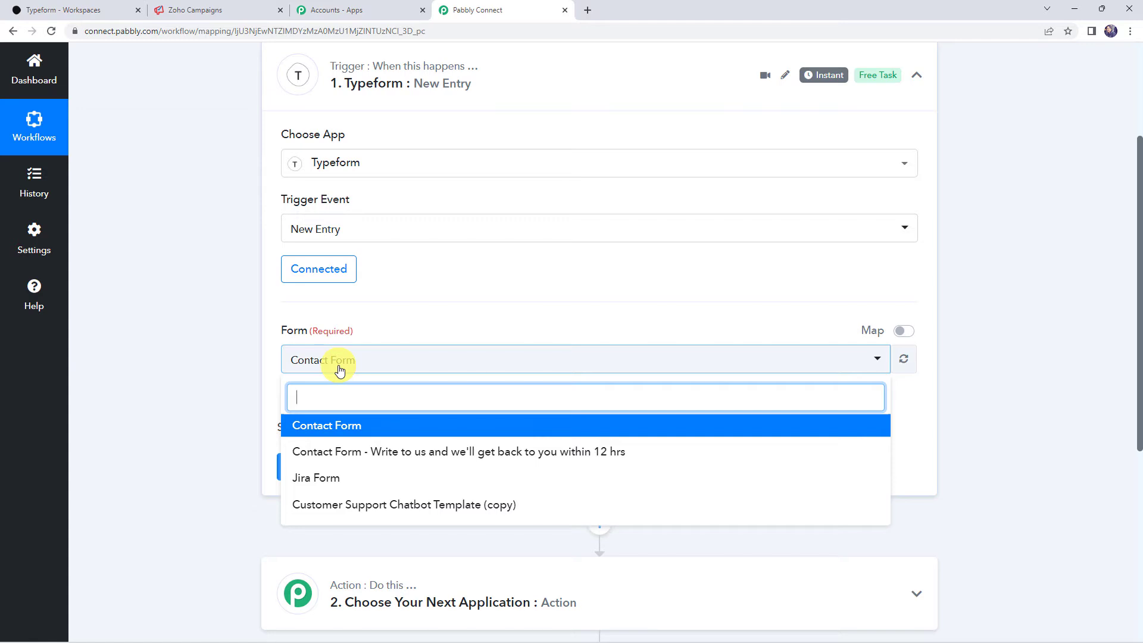
left_click(221, 355)
left_click(78, 11)
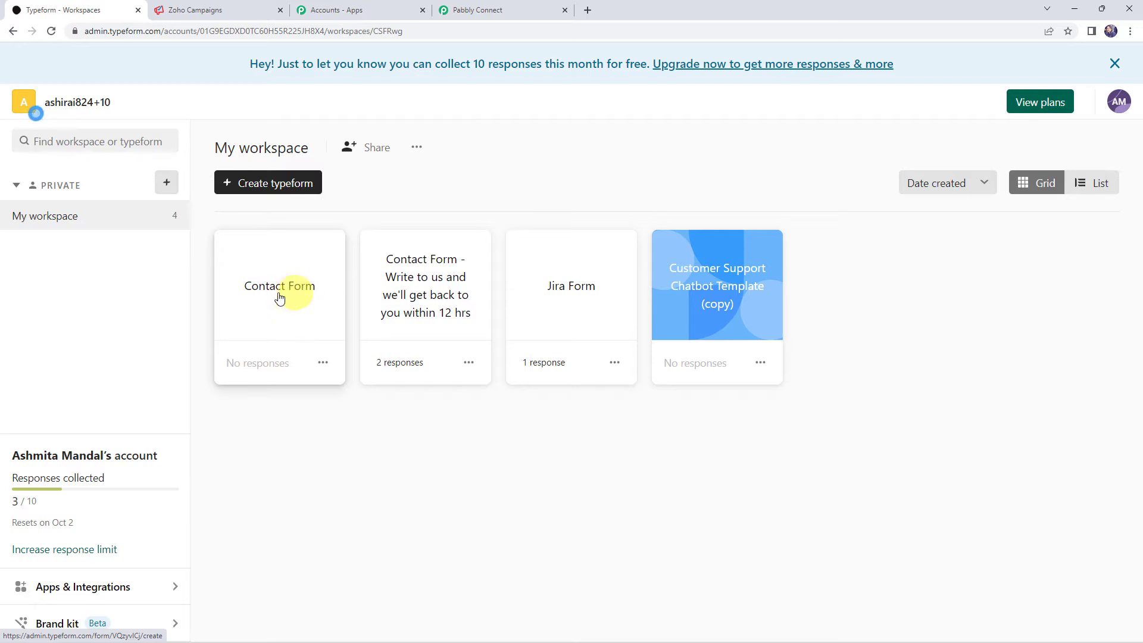
left_click(489, 11)
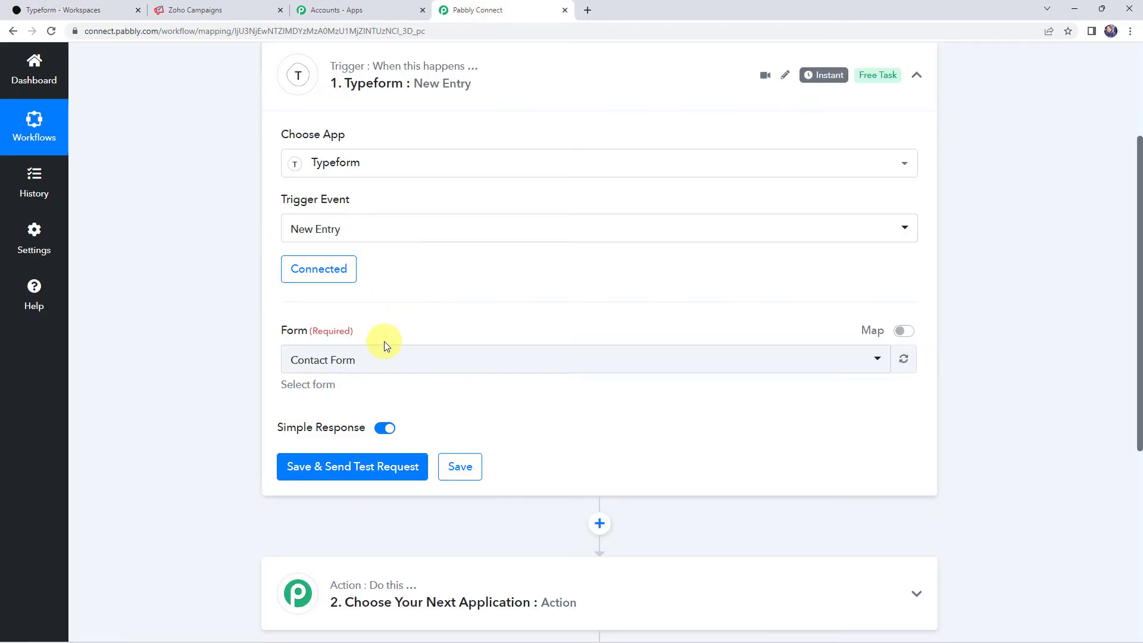
left_click(309, 359)
left_click(319, 425)
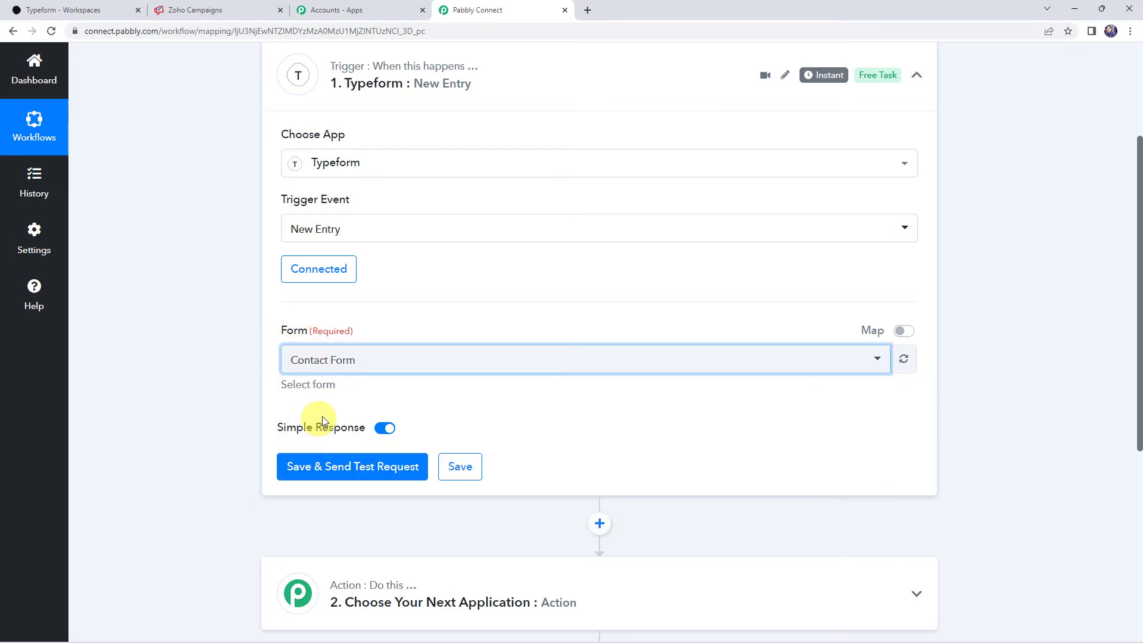
left_click(309, 469)
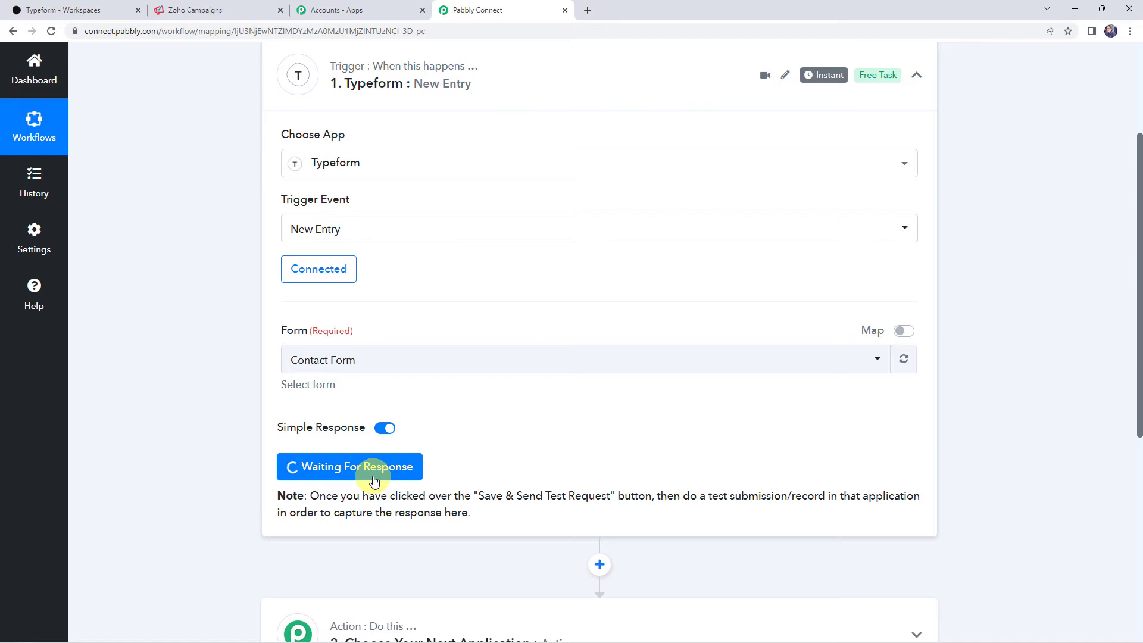
- Copy the Contact Form's share link in Typeform and paste it into a new tab
left_click(30, 10)
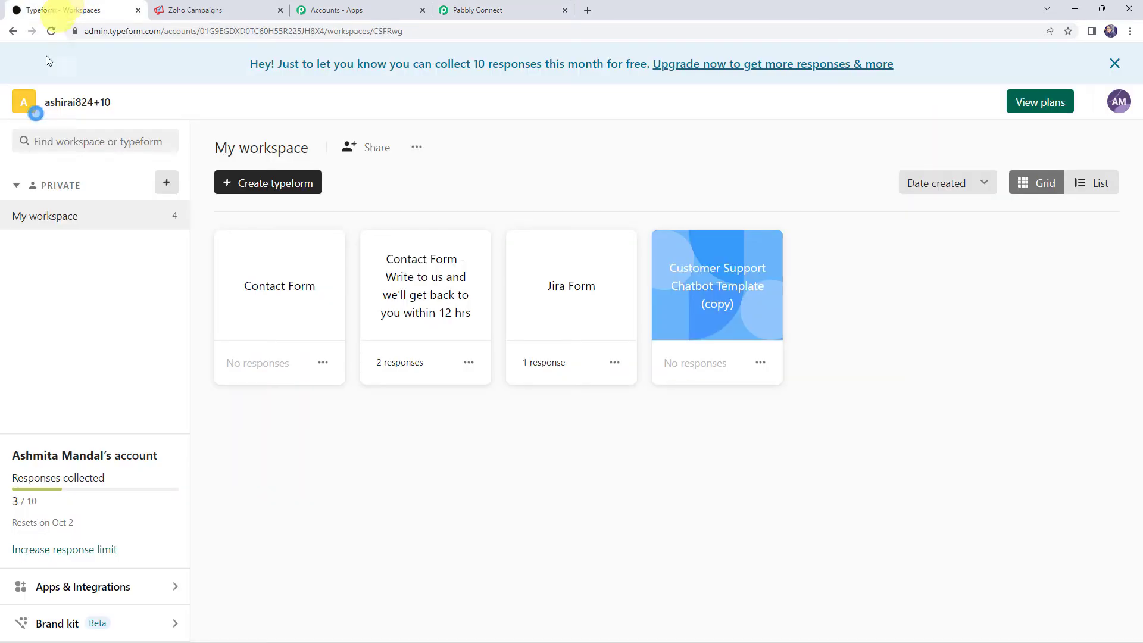
left_click(306, 293)
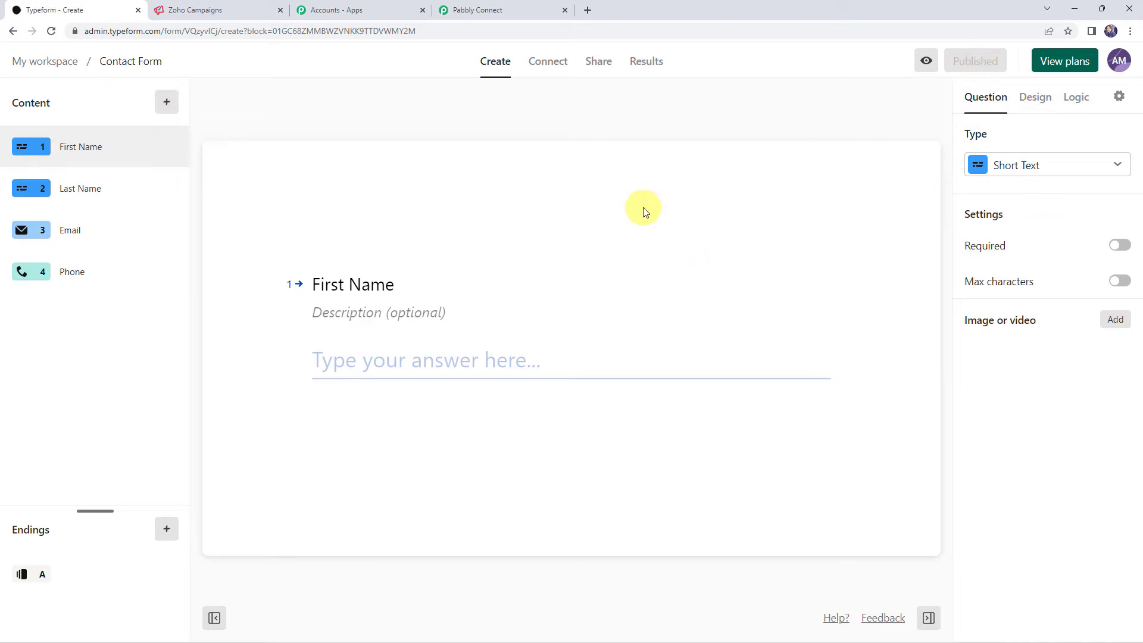
left_click(593, 69)
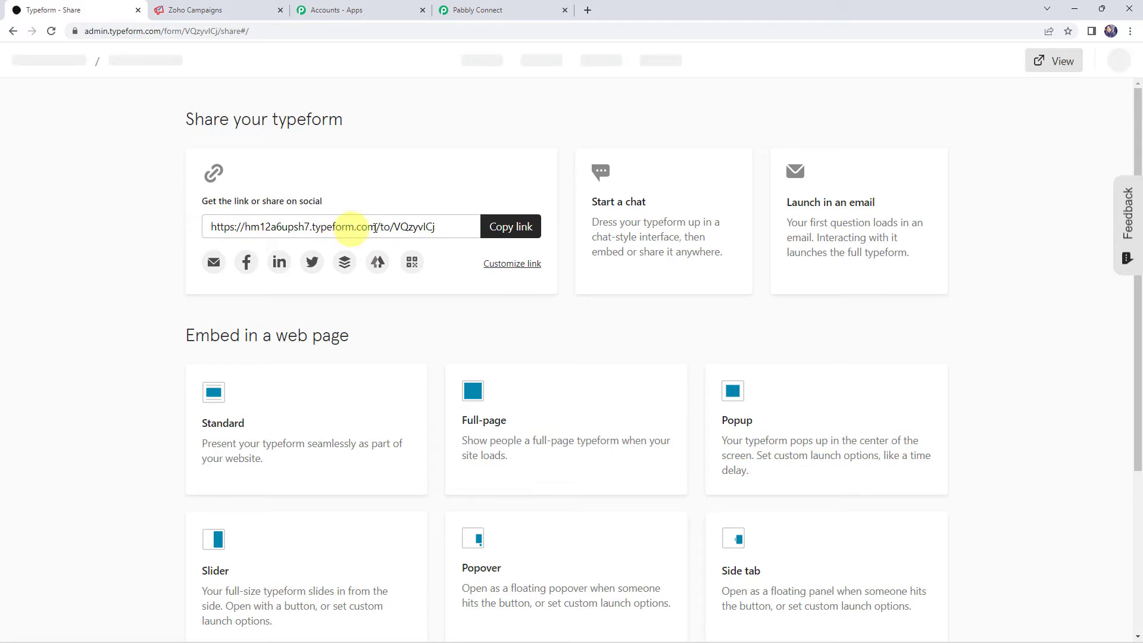
left_click(523, 229)
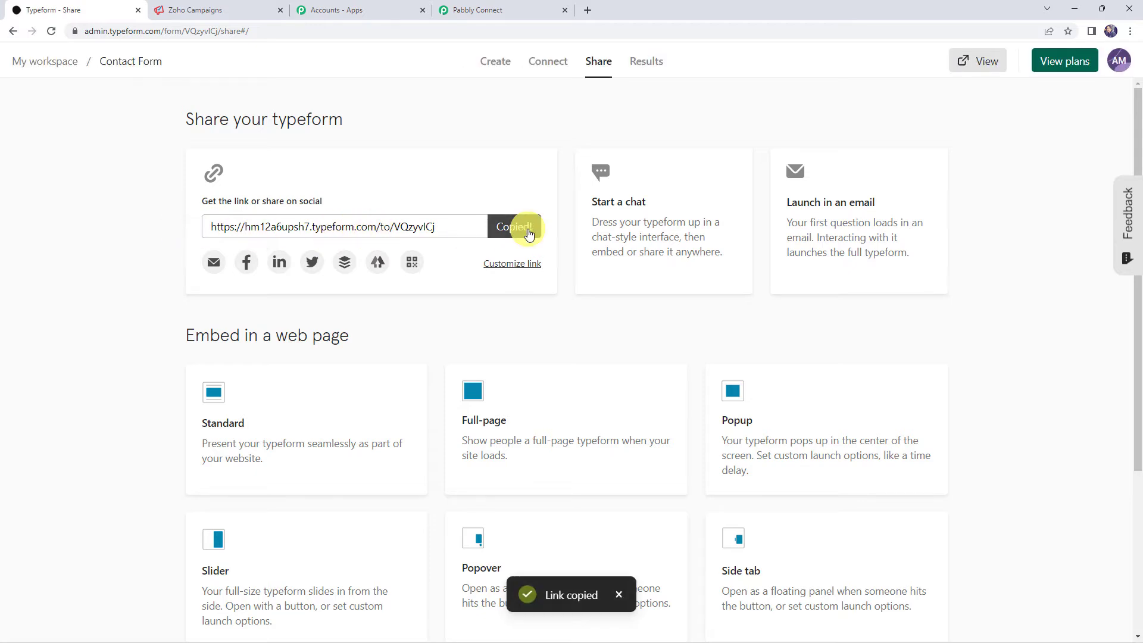
left_click(588, 12)
key("ctrl+v")
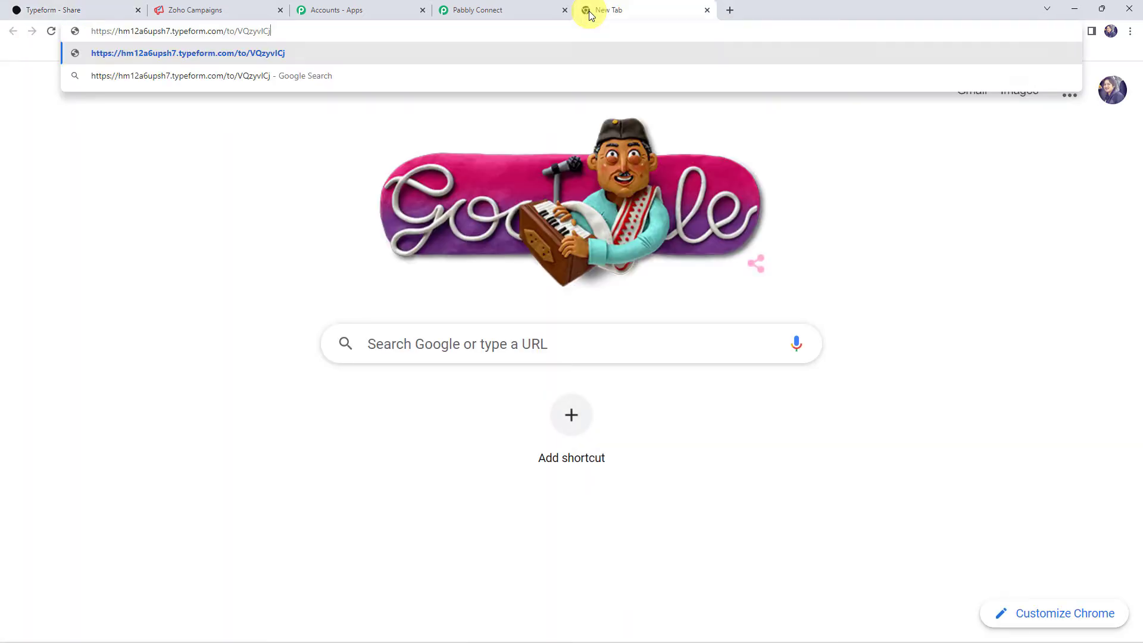
- Load the live Contact Form and submit a test first name, last name, email and phone
key("Return")
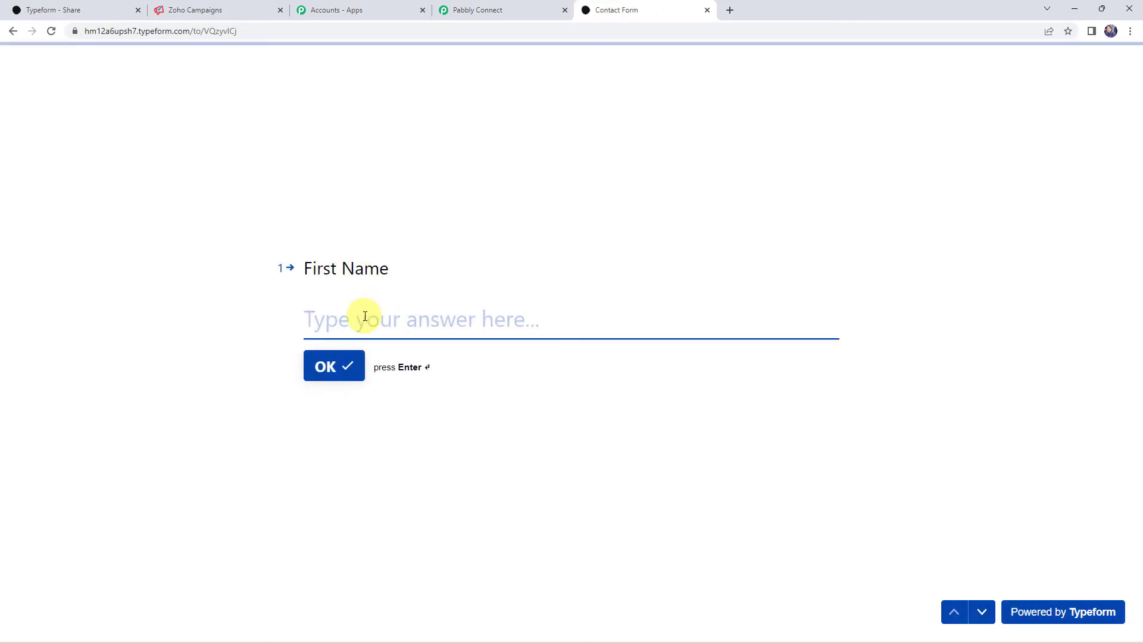
type("Demo")
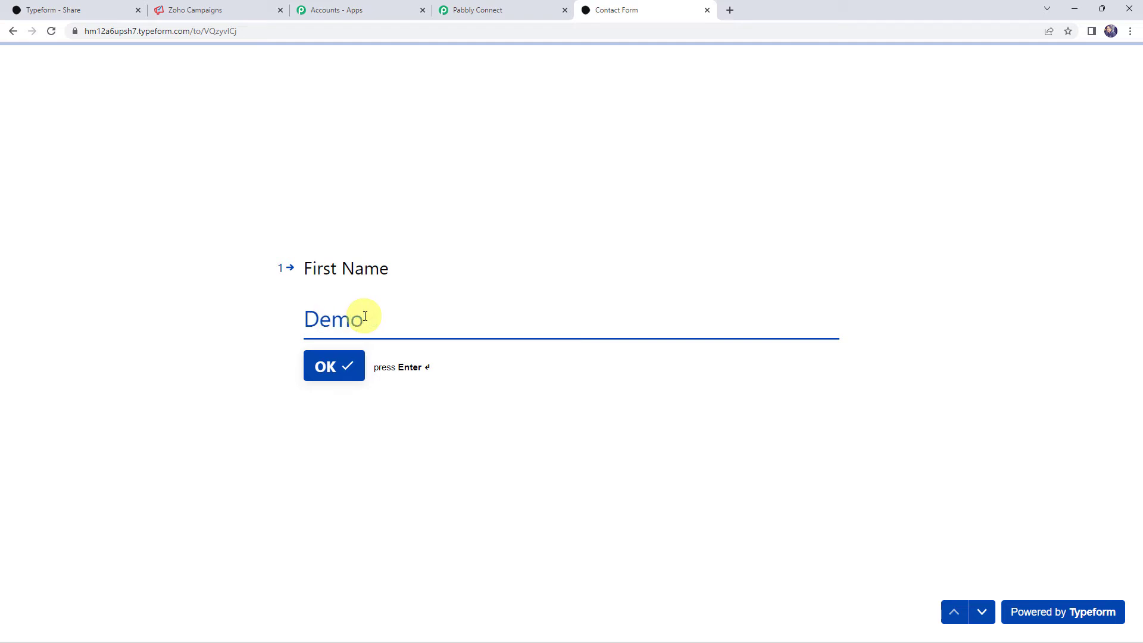
key("Return")
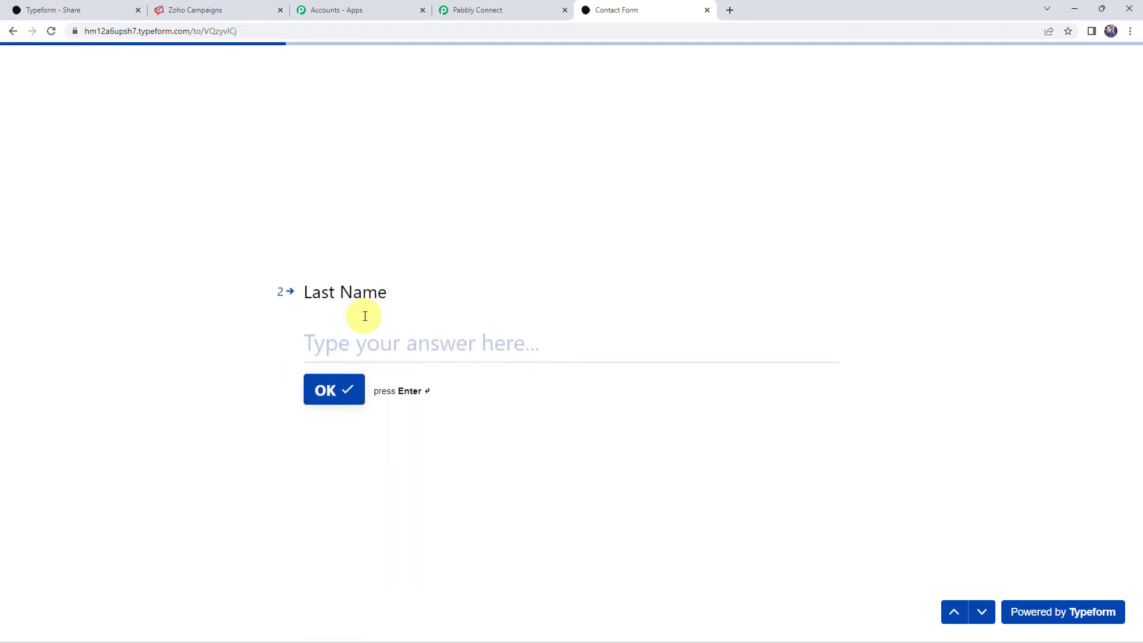
type("Name")
key("Return")
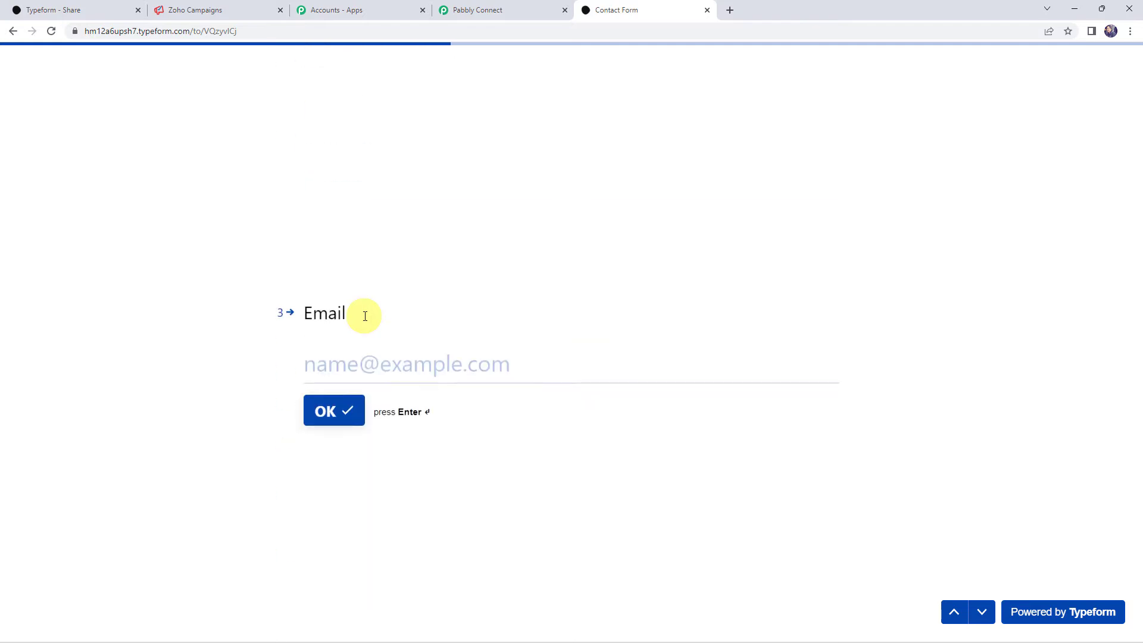
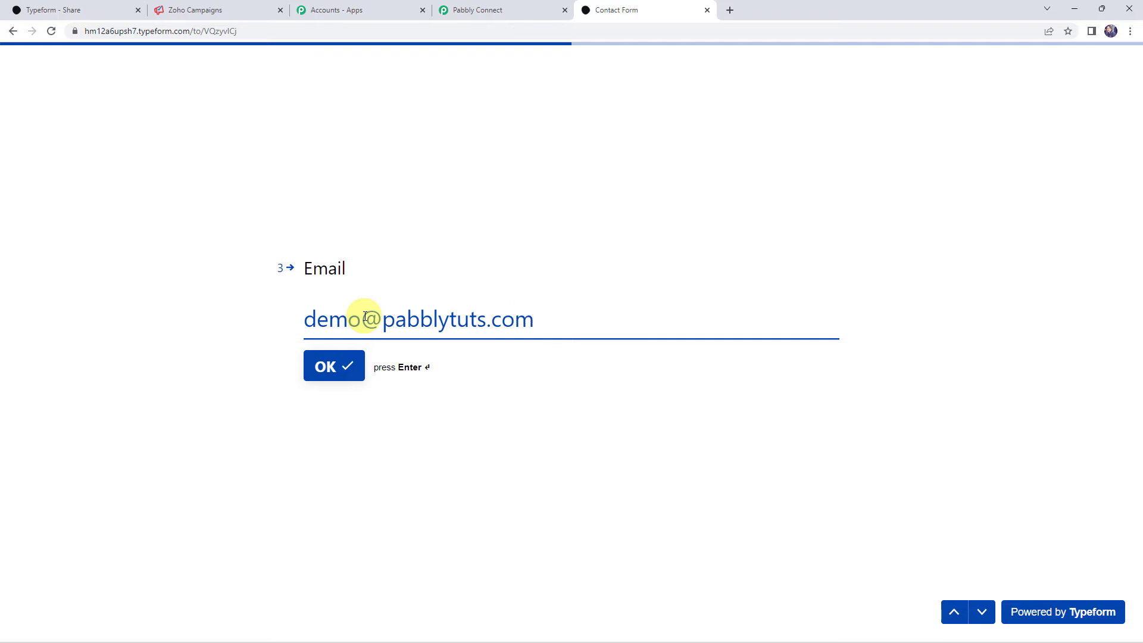
key("Return")
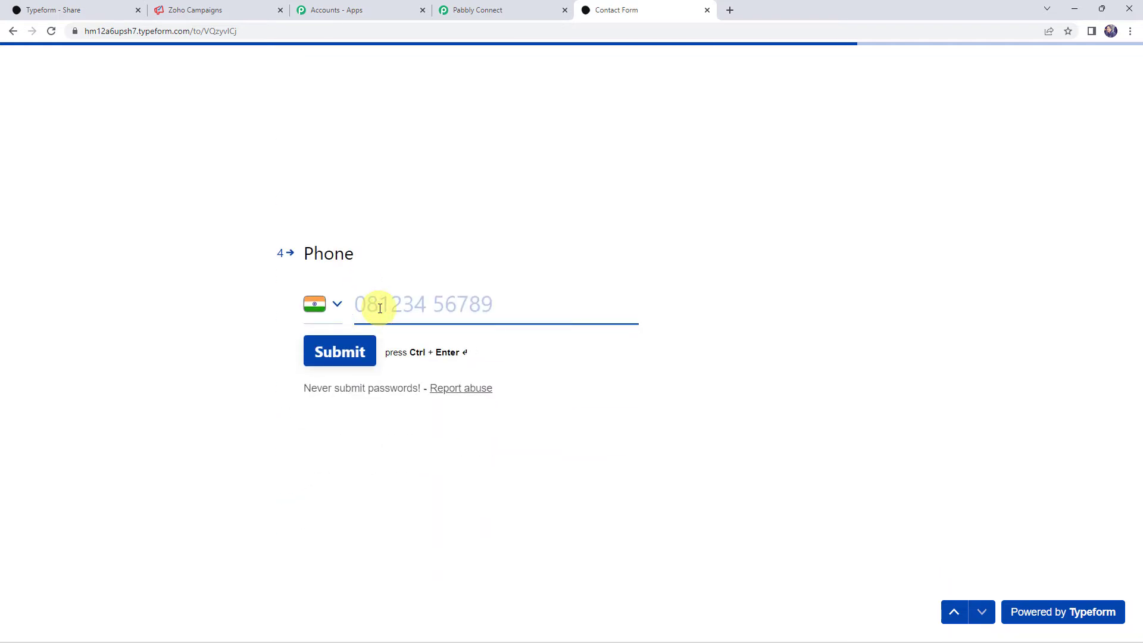
type("9")
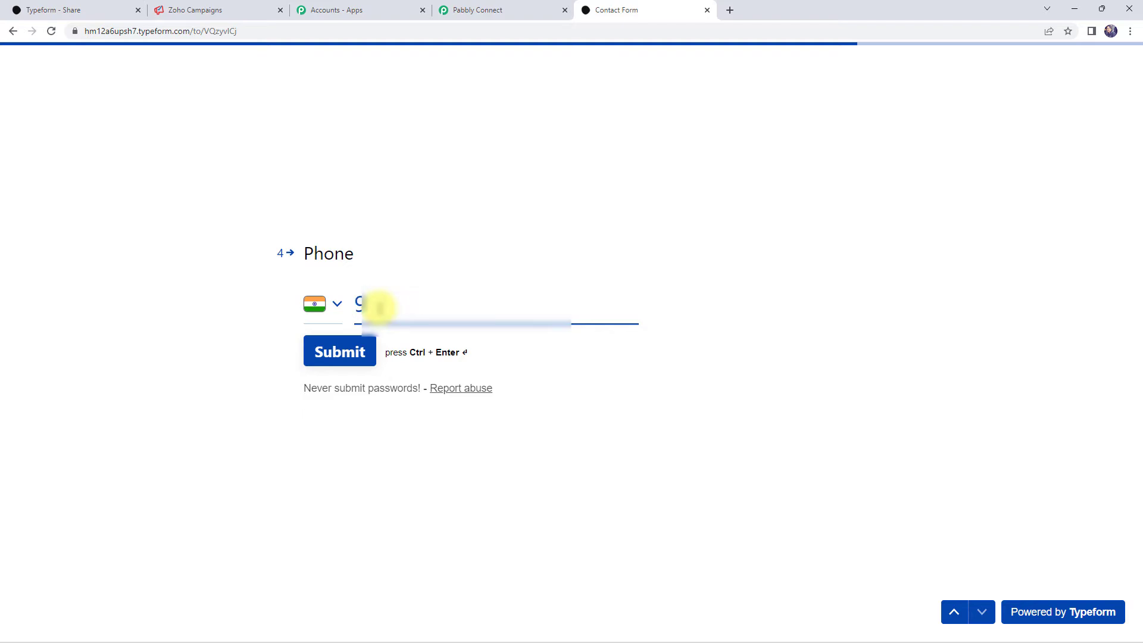
type("0000 00000")
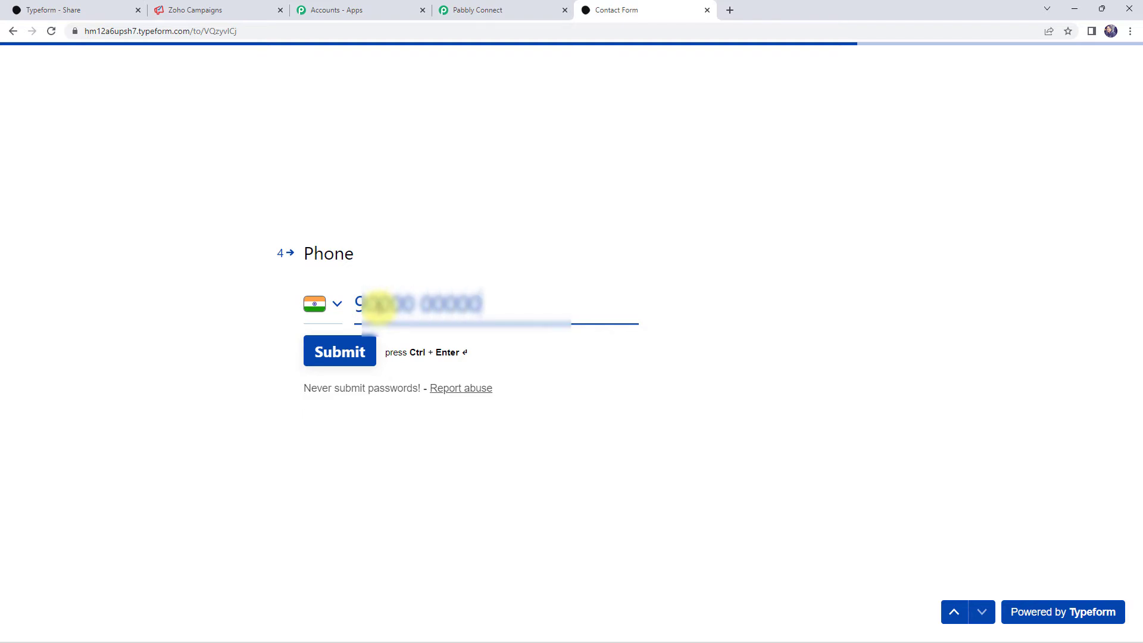
left_click(332, 355)
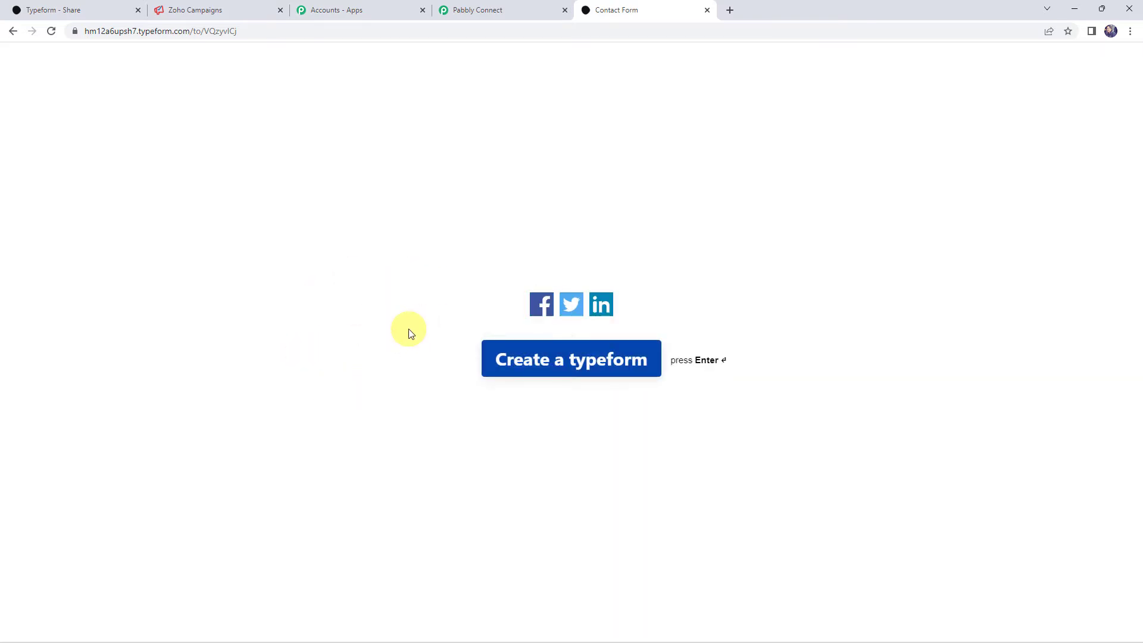
- Return to Pabbly Connect and scroll through the trigger's Response Received data
left_click(499, 7)
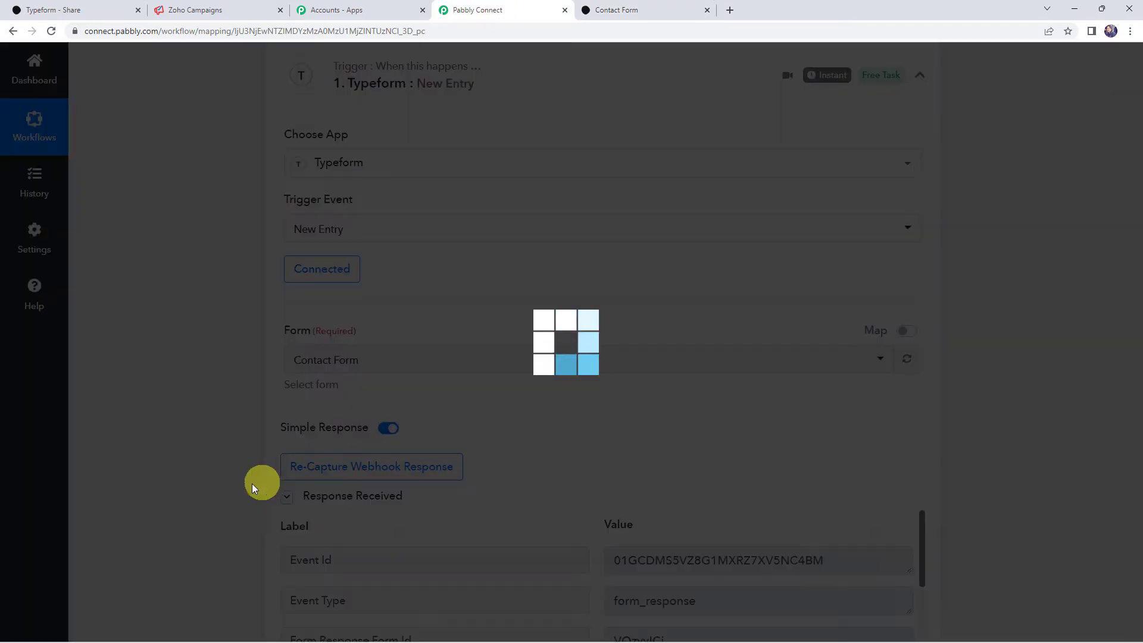
scroll(207, 470, "down", 4)
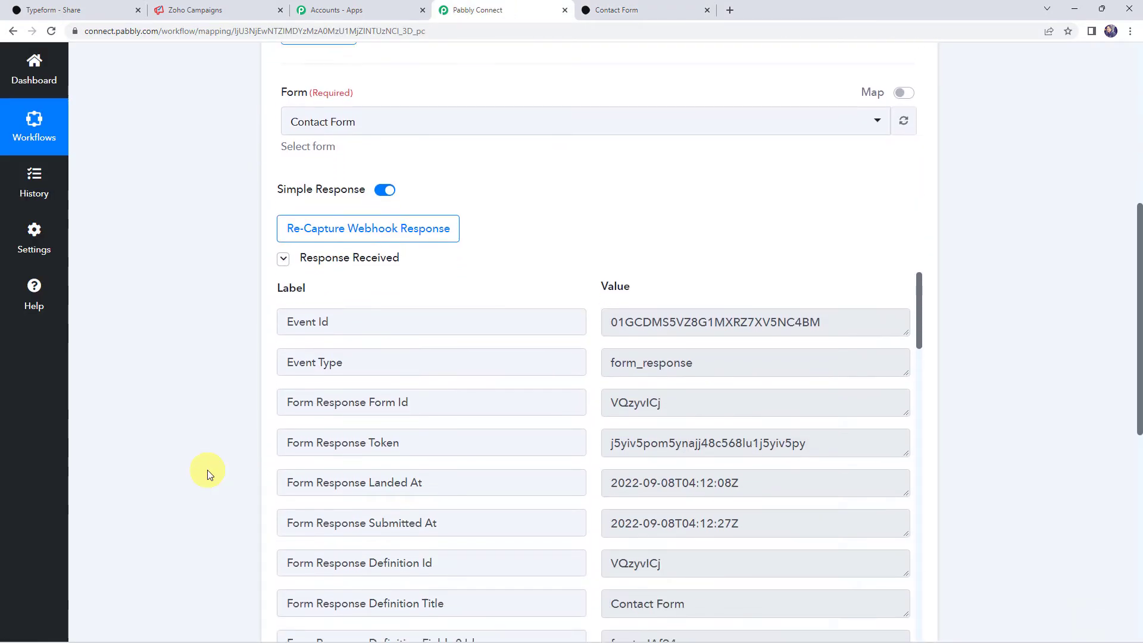
scroll(208, 470, "down", 1)
scroll(556, 350, "down", 6)
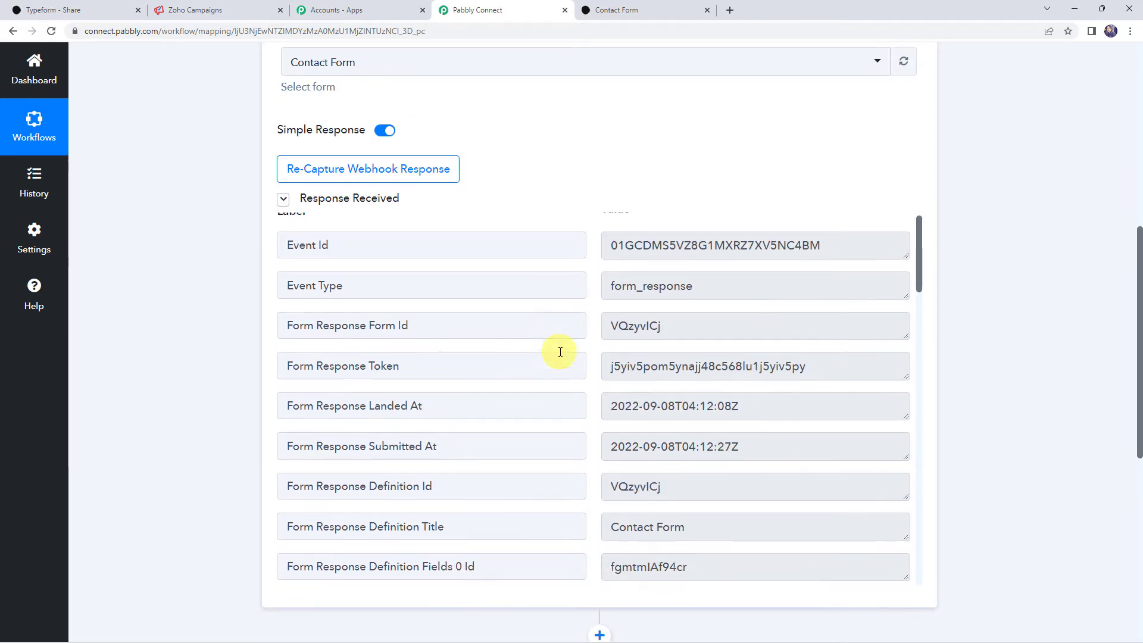
scroll(560, 351, "down", 4)
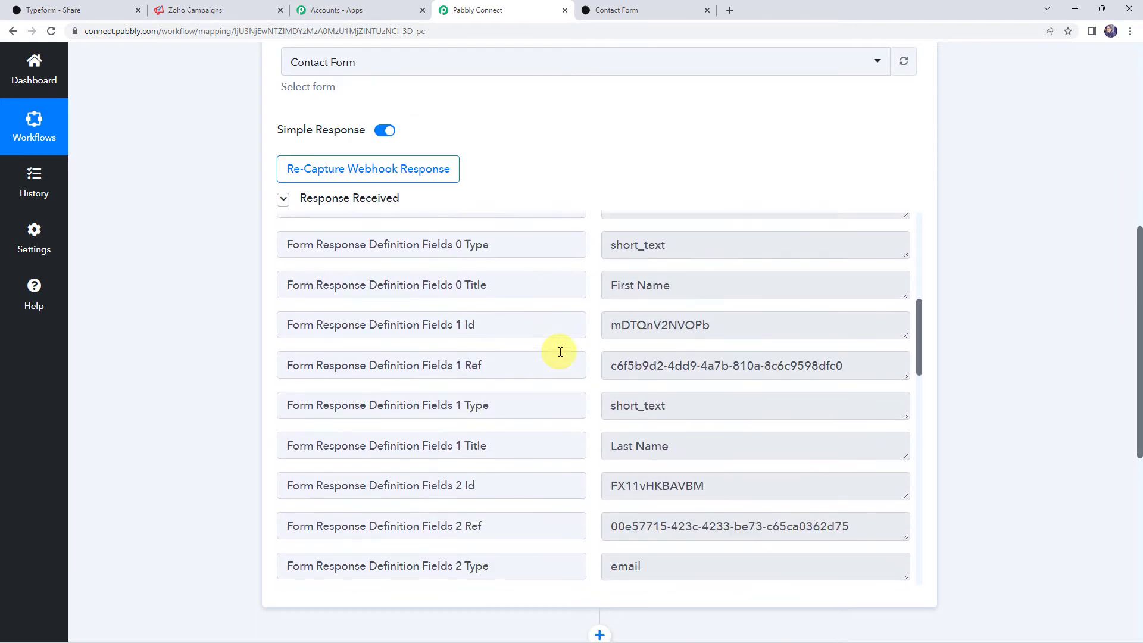
scroll(560, 351, "down", 9)
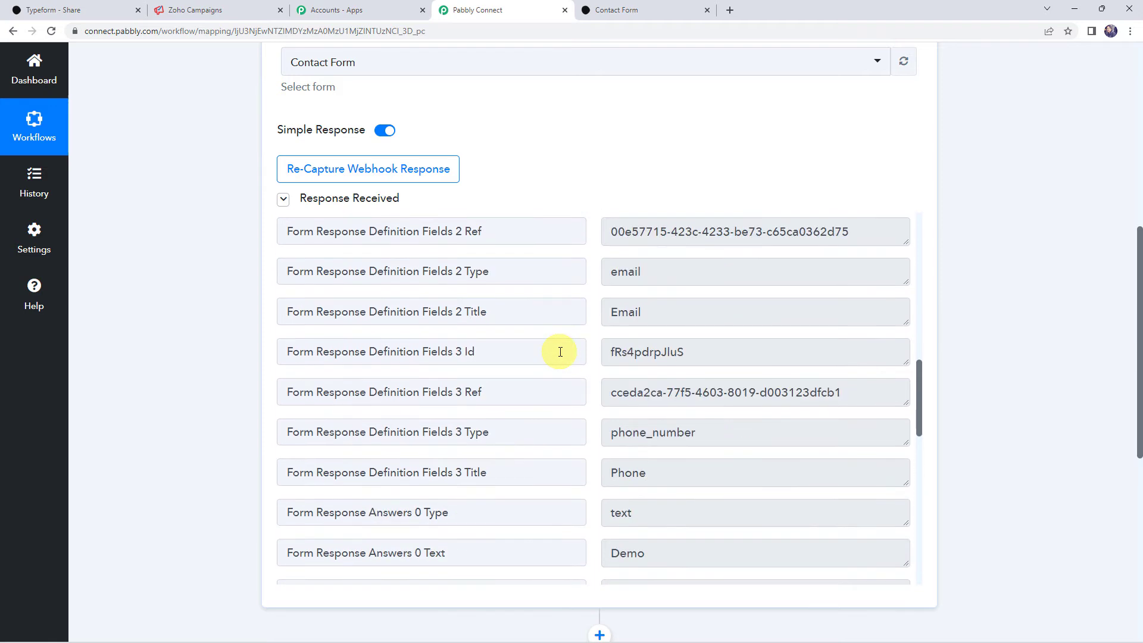
scroll(560, 351, "down", 4)
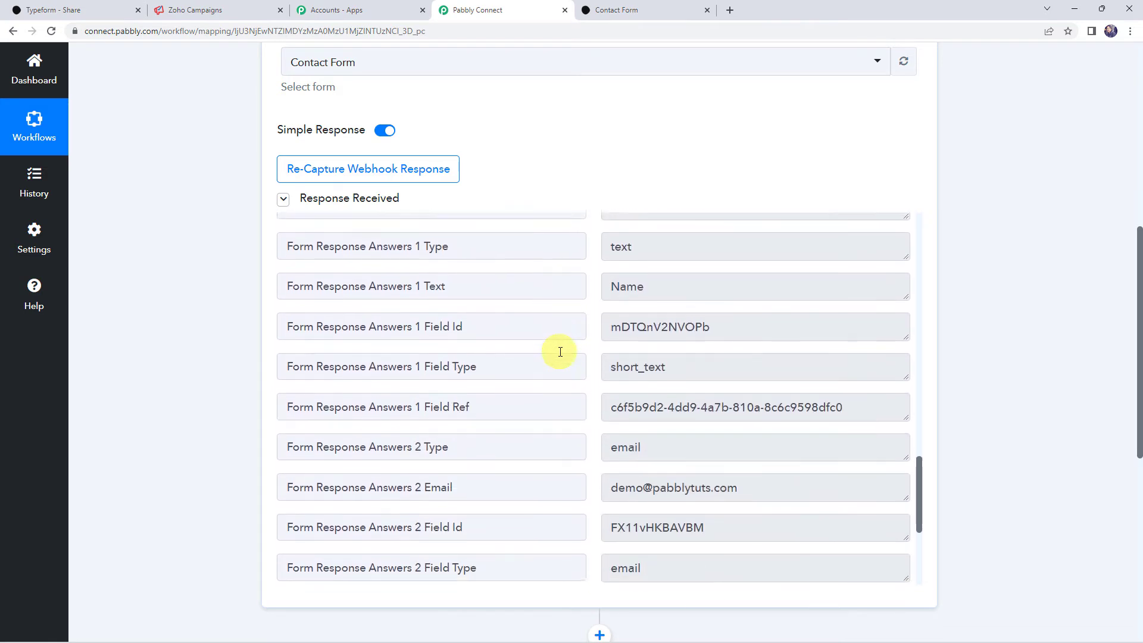
scroll(560, 351, "up", 2)
scroll(560, 351, "up", 3)
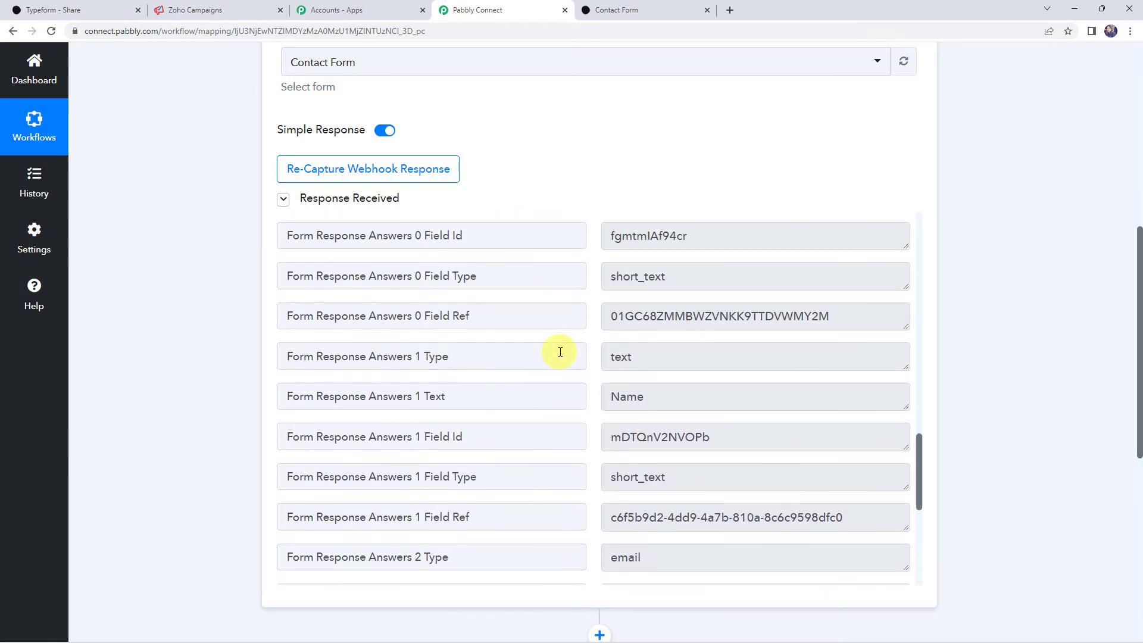
- Check the captured name, email and phone answers, then scroll to the action step
left_click(696, 396)
scroll(539, 396, "up", 3)
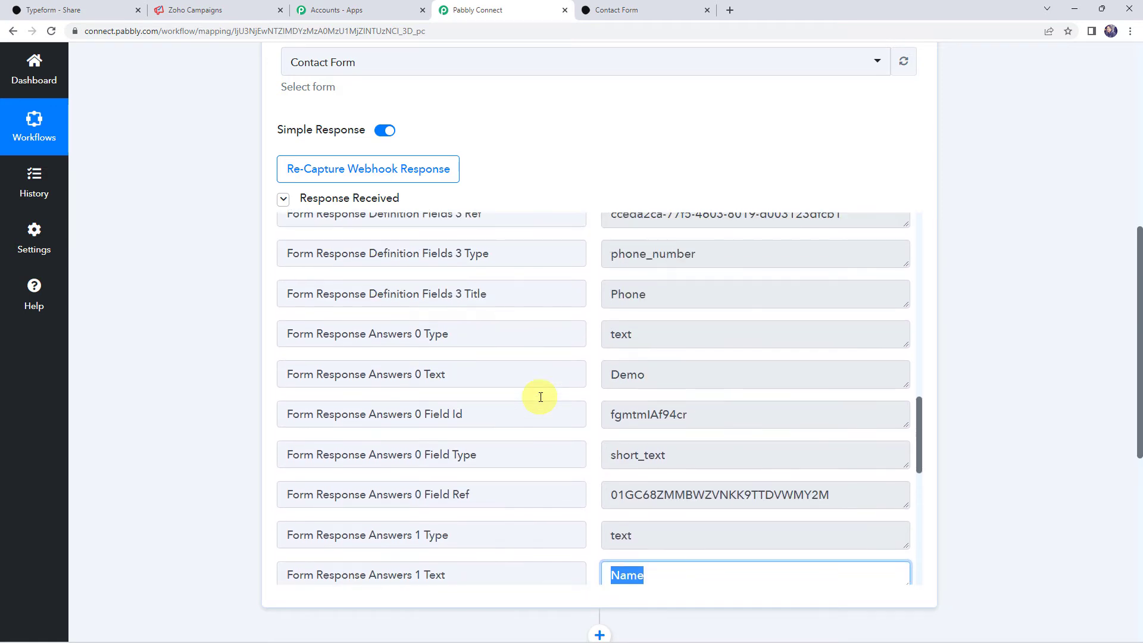
left_click_drag(685, 378, 520, 365)
scroll(519, 366, "down", 3)
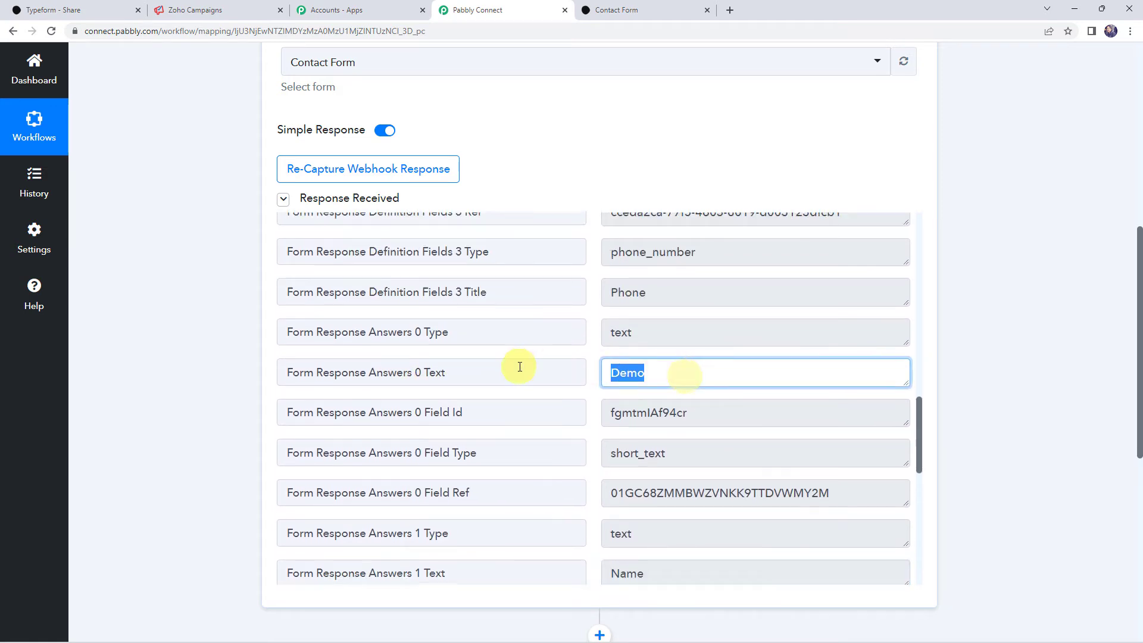
left_click_drag(686, 394, 516, 394)
scroll(505, 390, "down", 4)
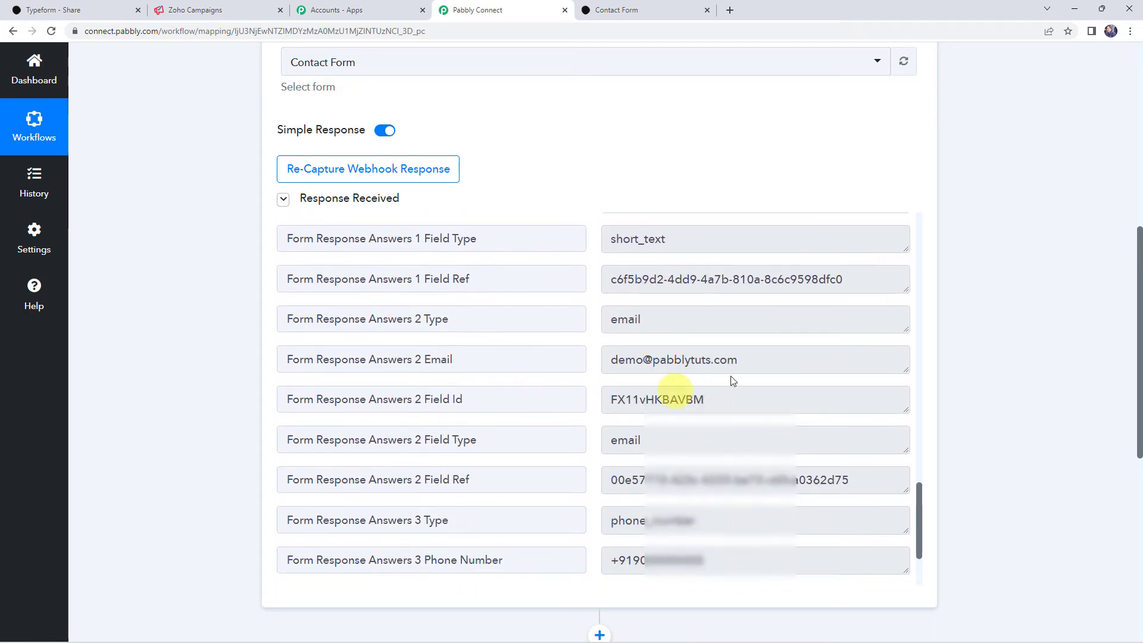
left_click_drag(750, 360, 474, 360)
scroll(474, 361, "down", 2)
left_click_drag(789, 443, 452, 436)
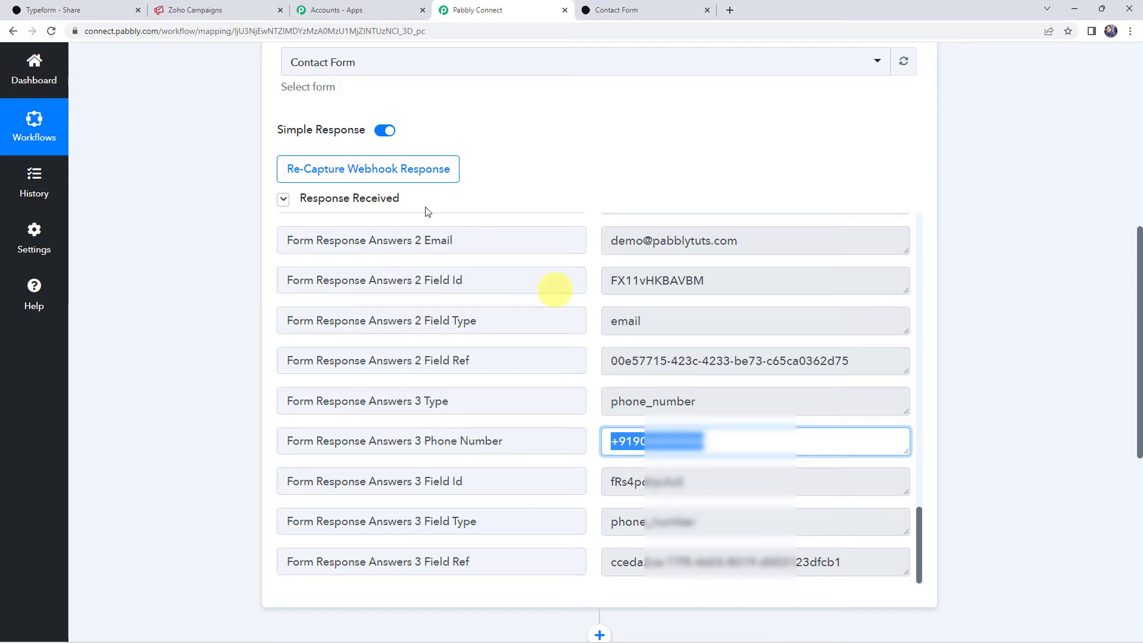
scroll(372, 416, "down", 1)
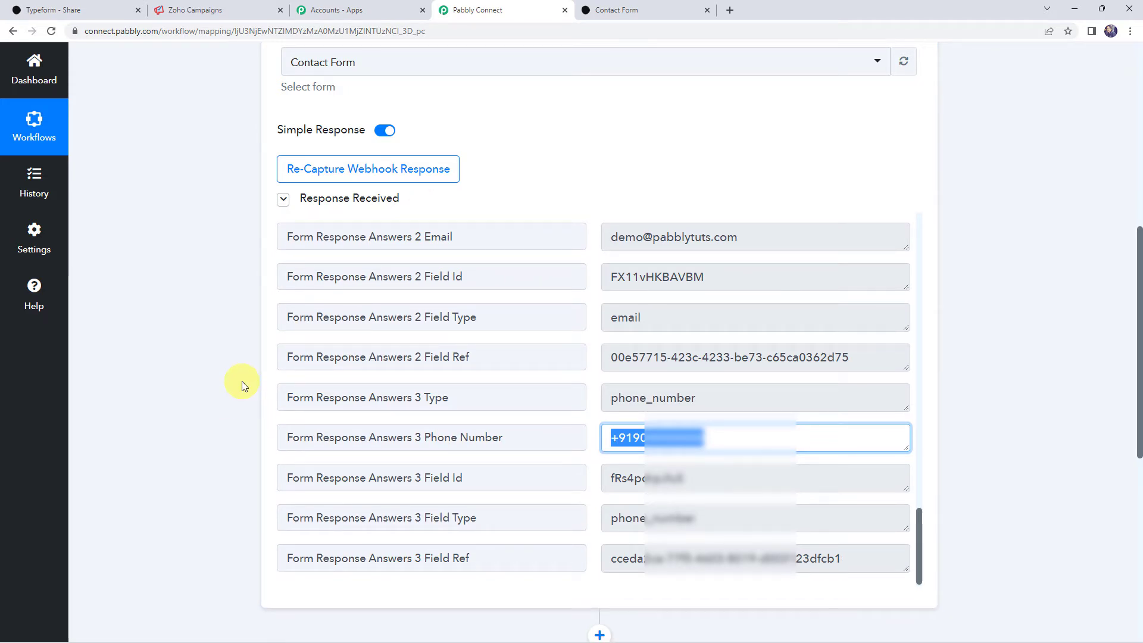
scroll(184, 408, "down", 8)
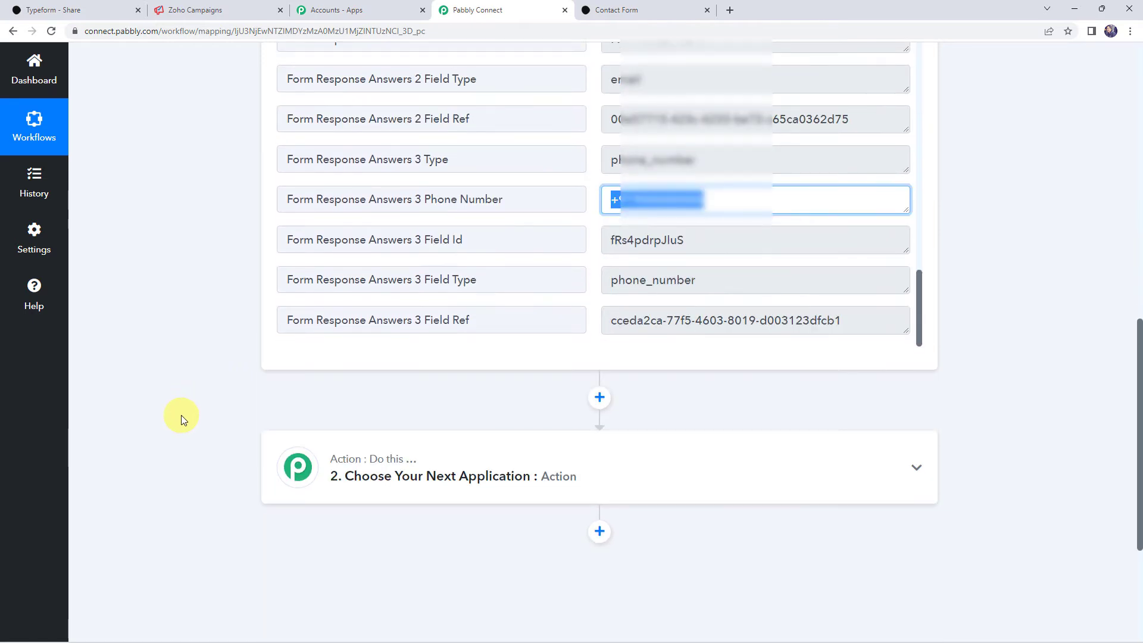
- Set the action step to Zoho Campaigns with the Add/Update Subscriber event
left_click(531, 239)
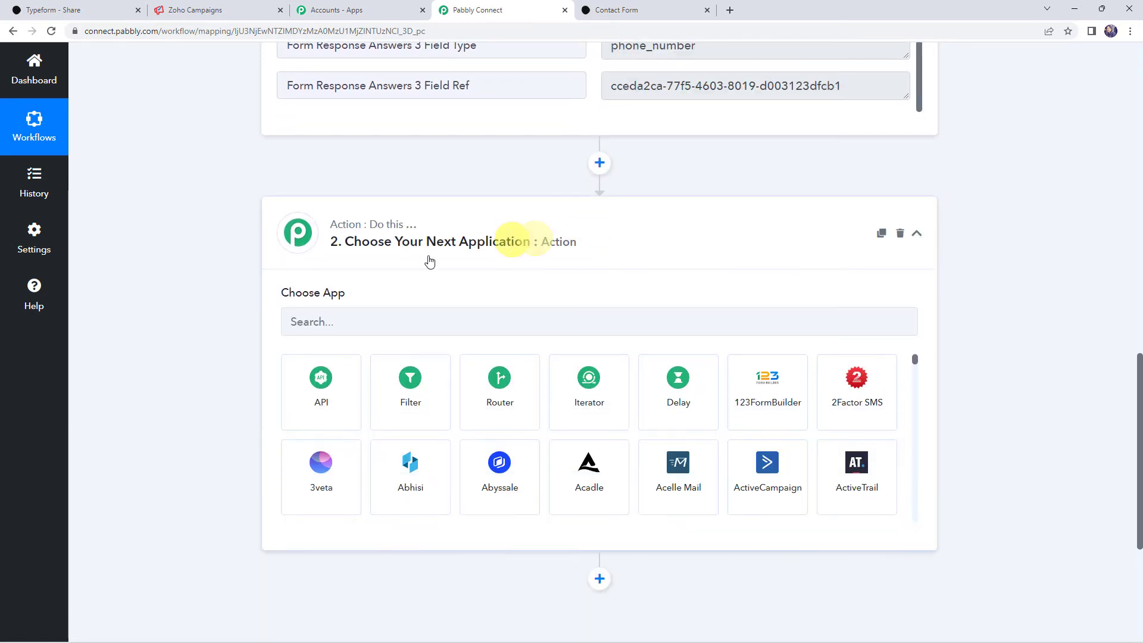
left_click(347, 320)
type("zoho C")
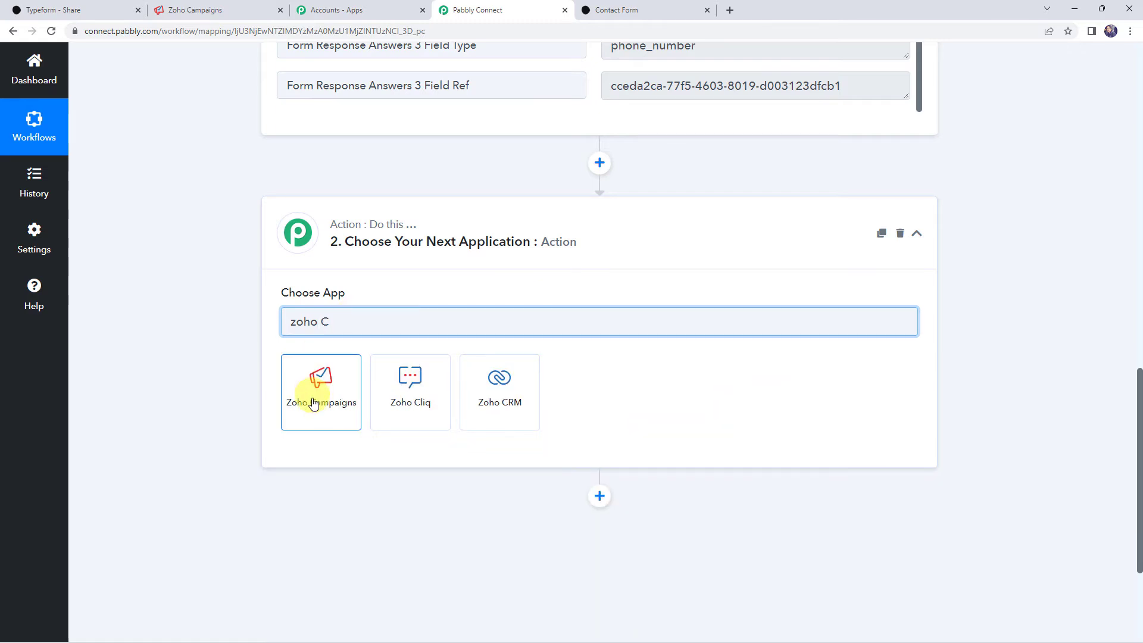
left_click(312, 402)
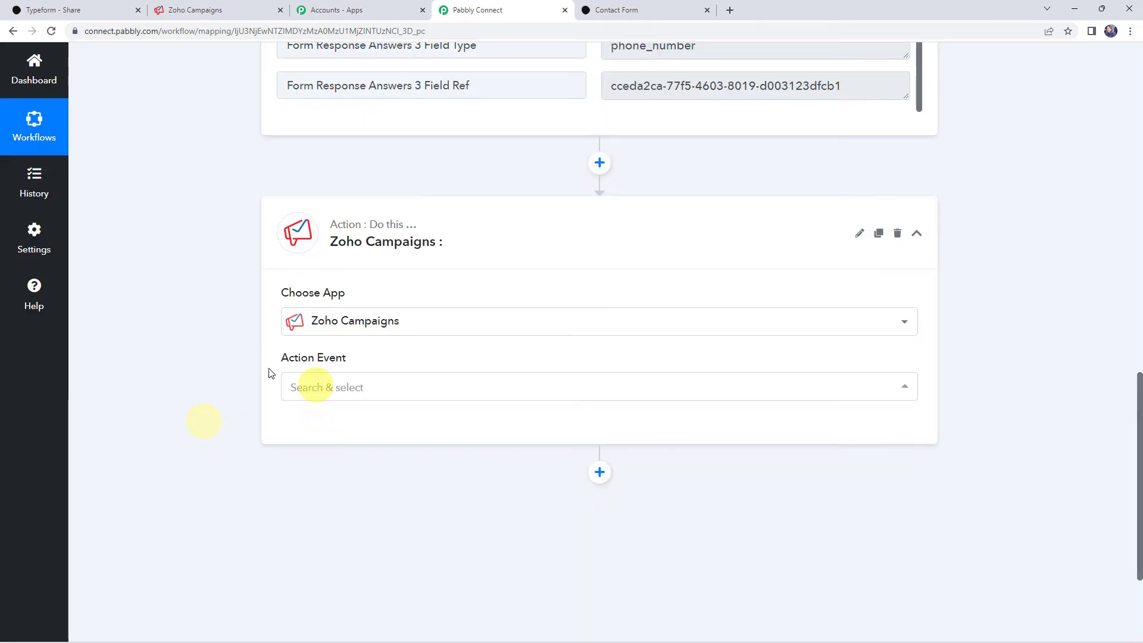
left_click(324, 391)
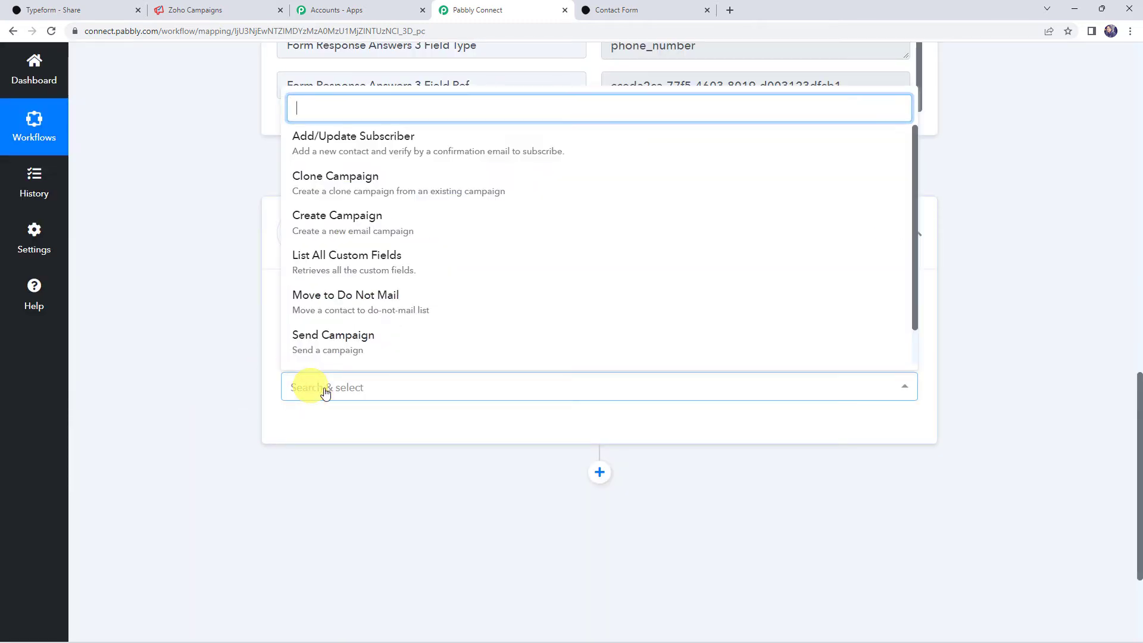
left_click(356, 145)
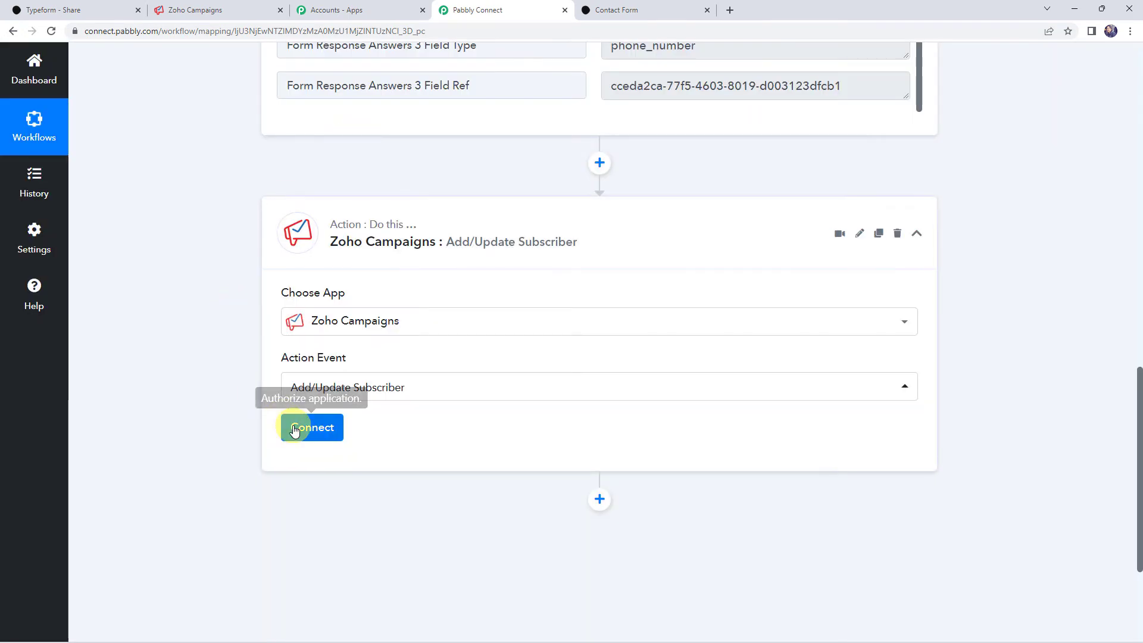
- Add a new Zoho Campaigns connection and start authorizing it
left_click(295, 428)
left_click(565, 197)
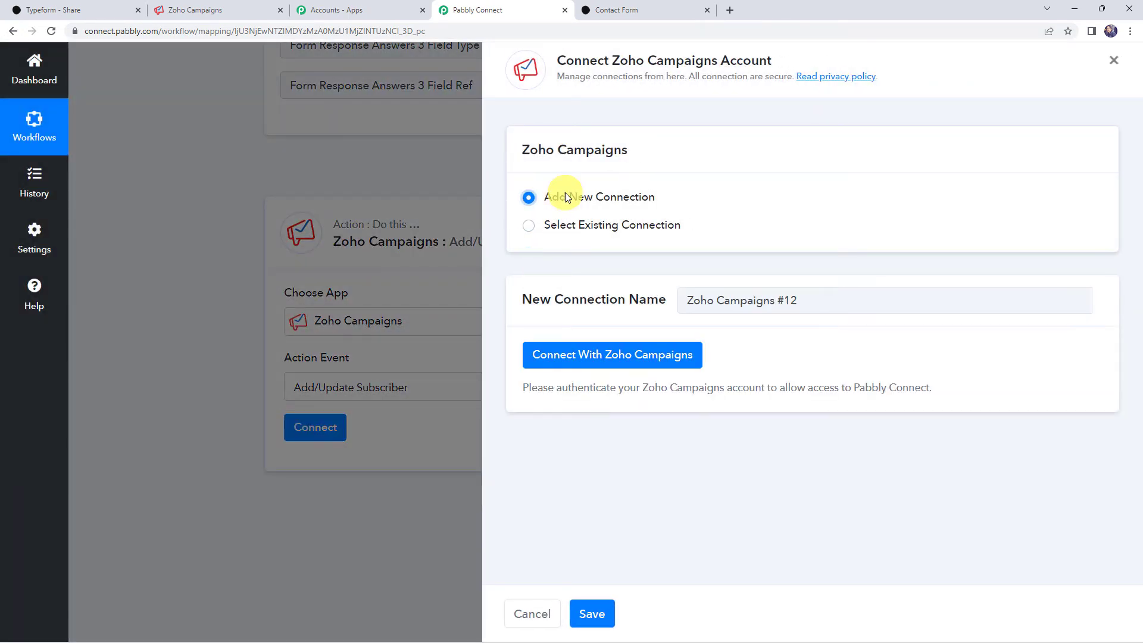
left_click(649, 360)
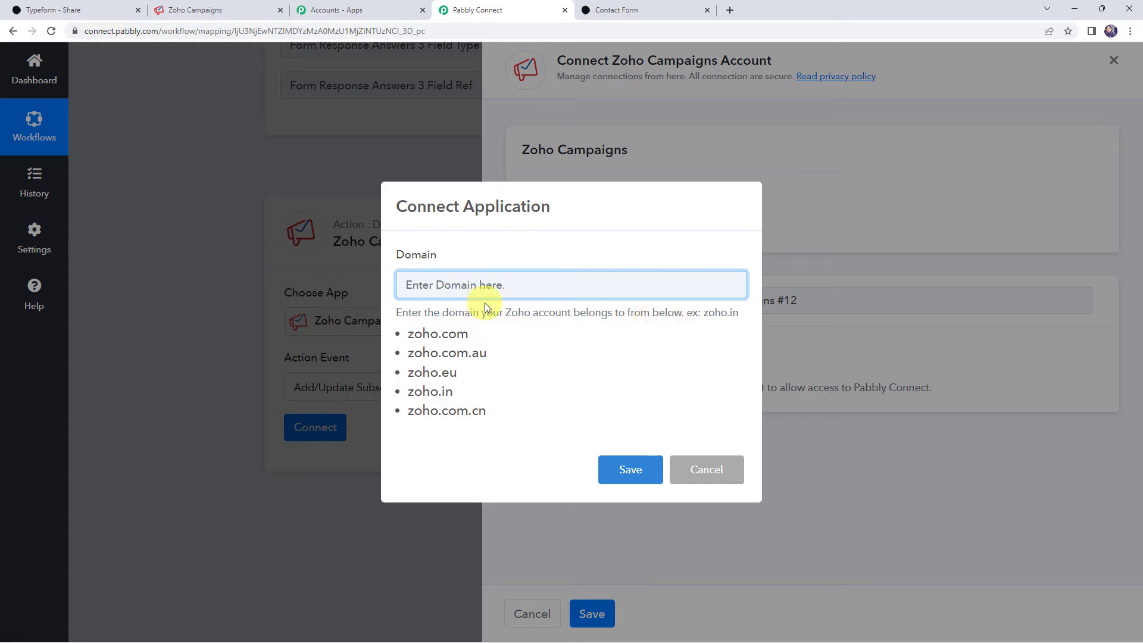
- Check the Zoho account's web address and save zoho.com as the connection domain
left_click(187, 12)
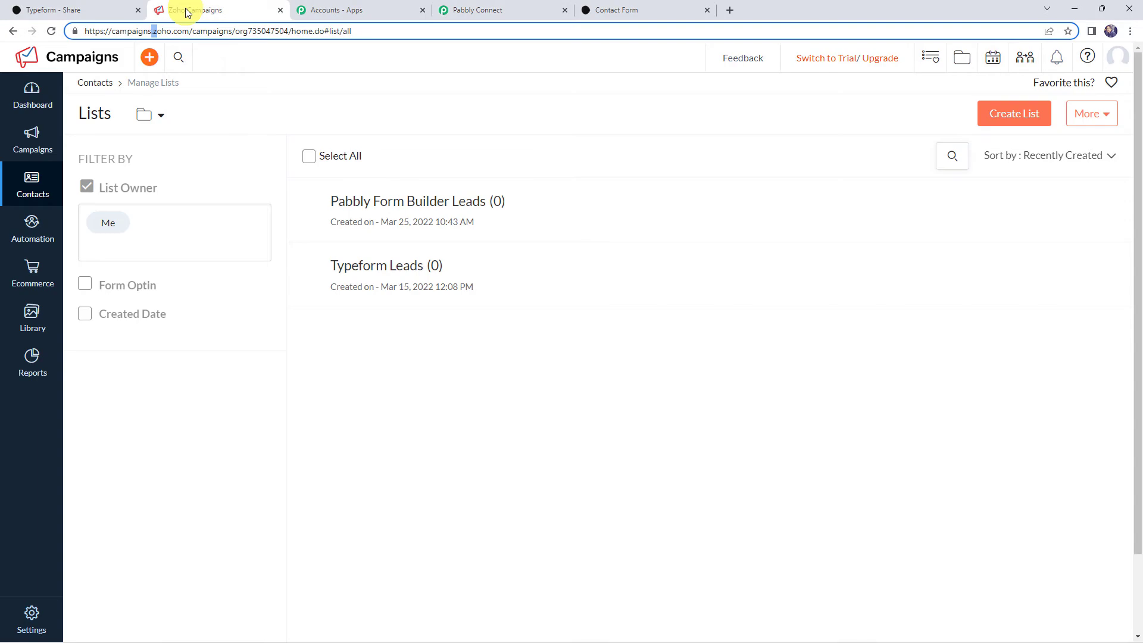
double_click(155, 30)
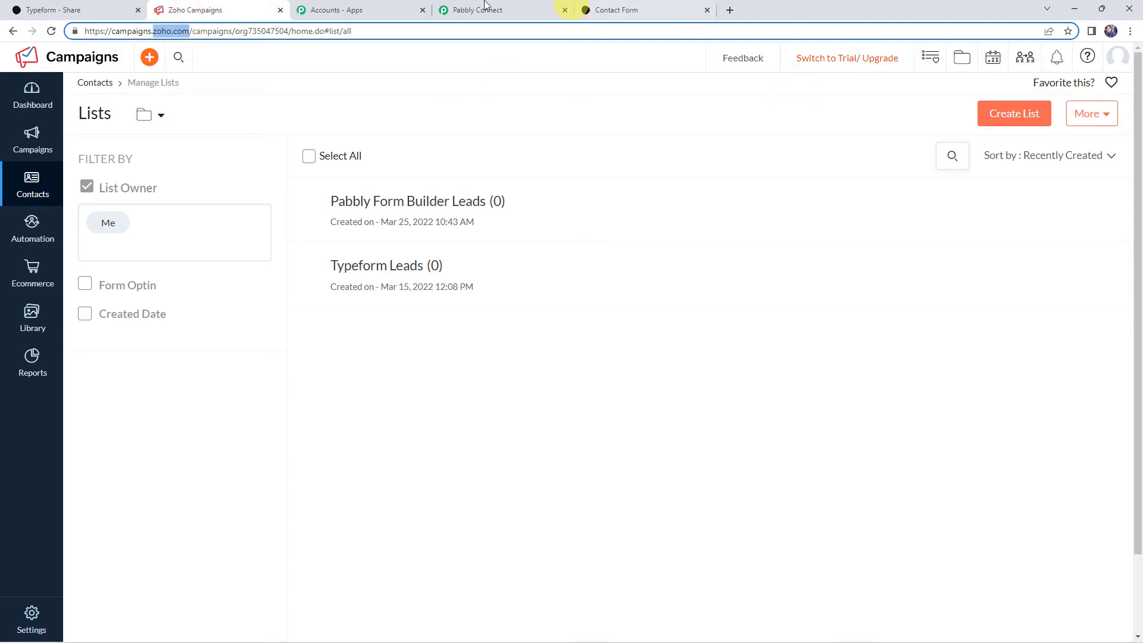
left_click(453, 10)
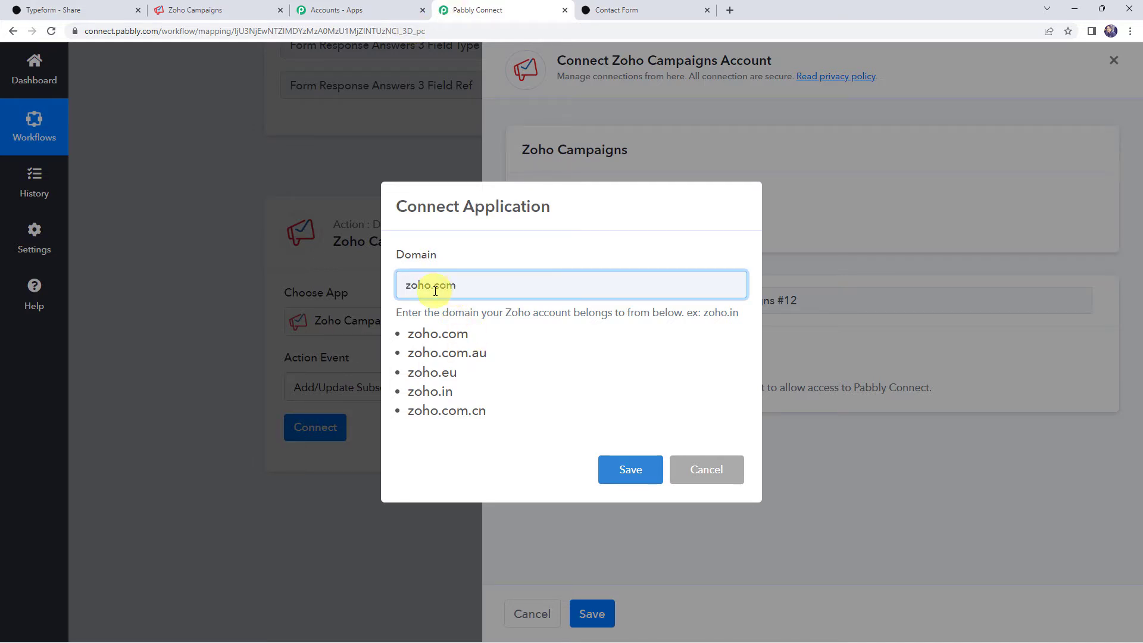
left_click(636, 472)
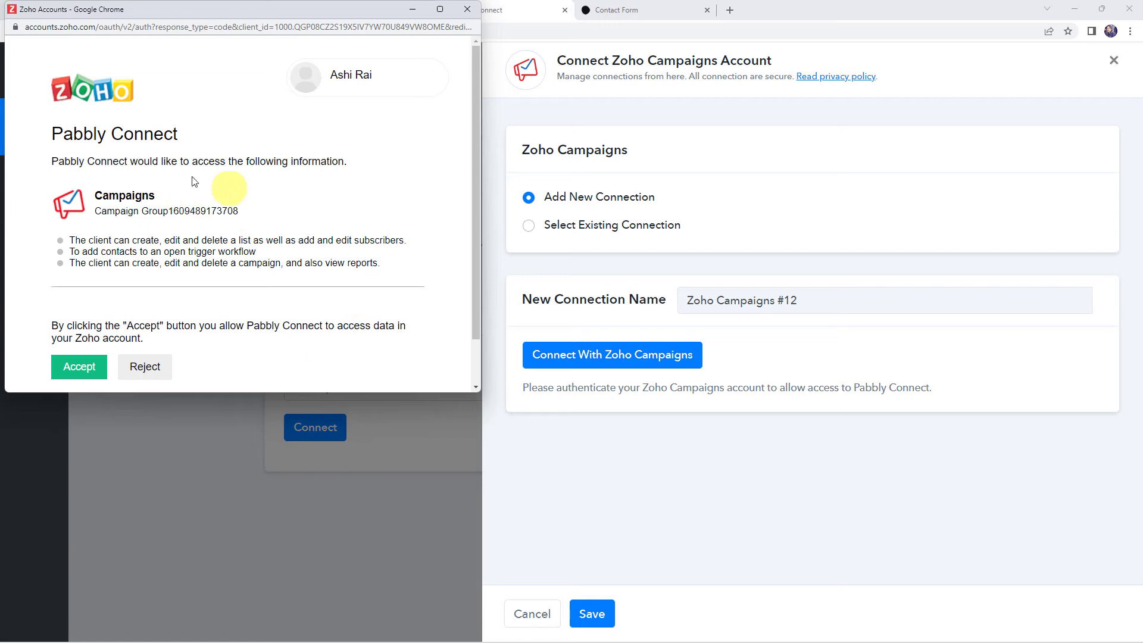
- Accept Zoho's access request so the Pabbly Connect action shows Connected
scroll(127, 285, "down", 1)
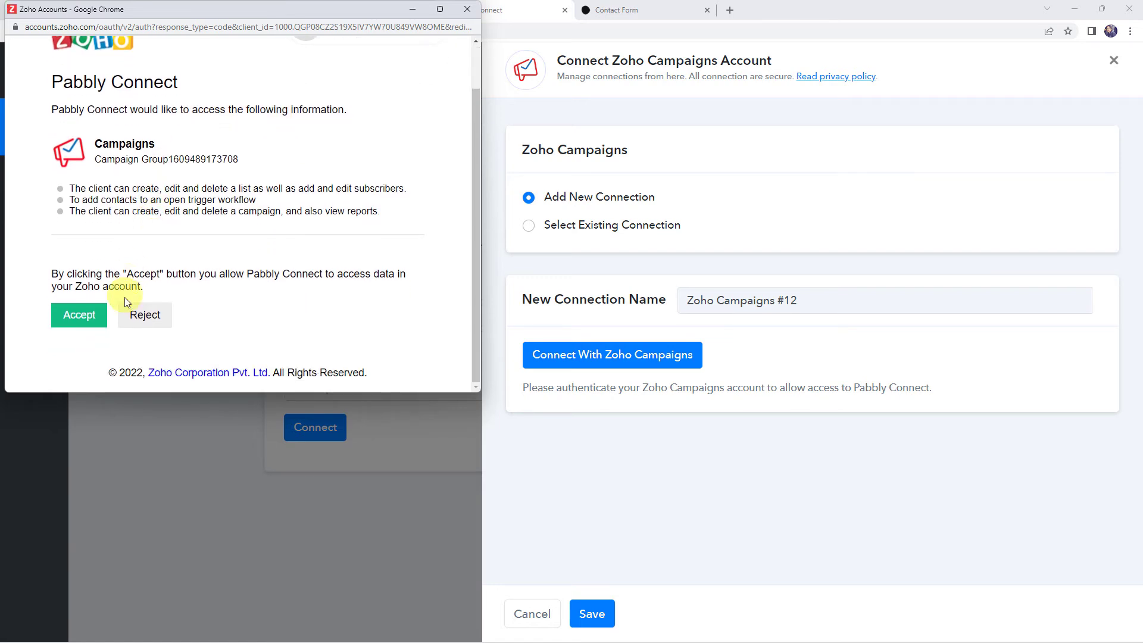
left_click(87, 321)
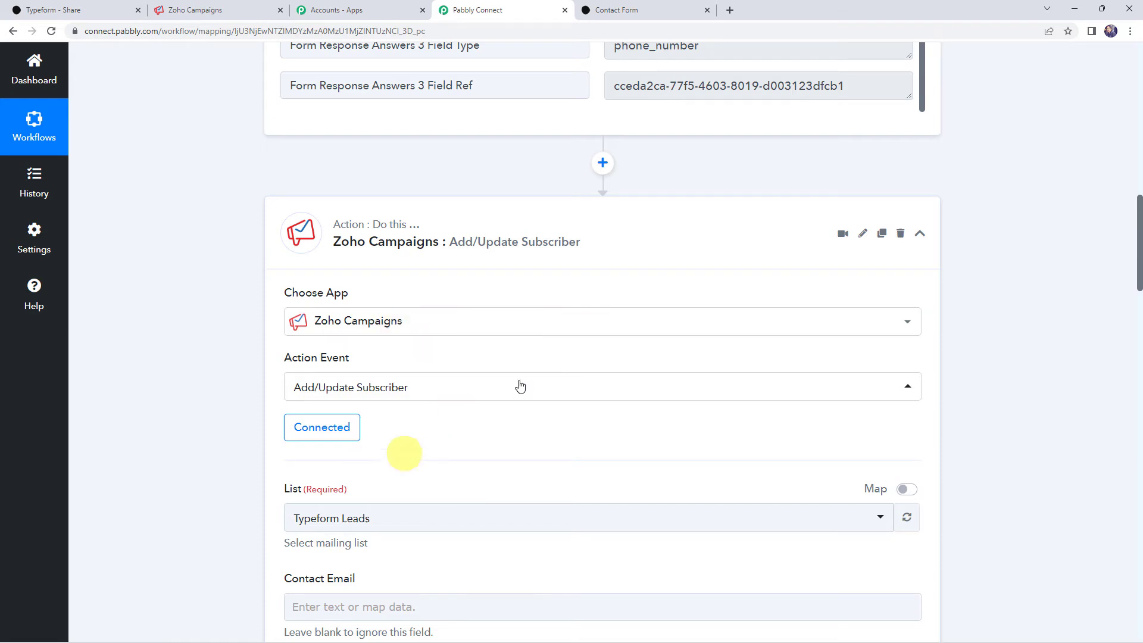
- Check the existing Zoho Campaigns lists, then choose Typeform Leads as the action's mailing list
scroll(363, 439, "down", 3)
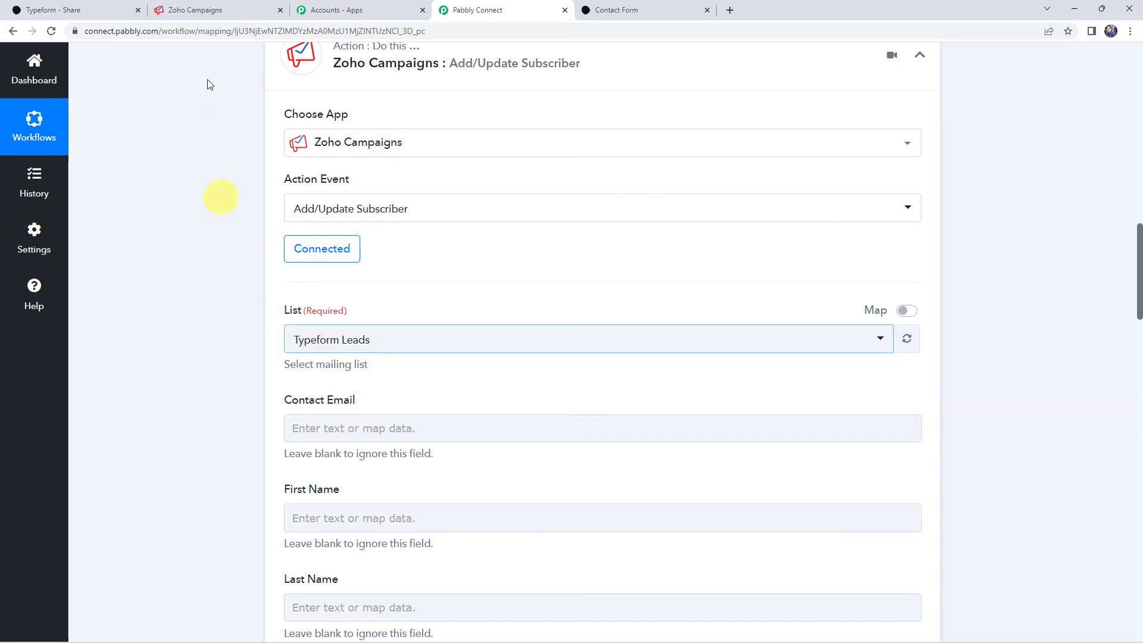
left_click(202, 10)
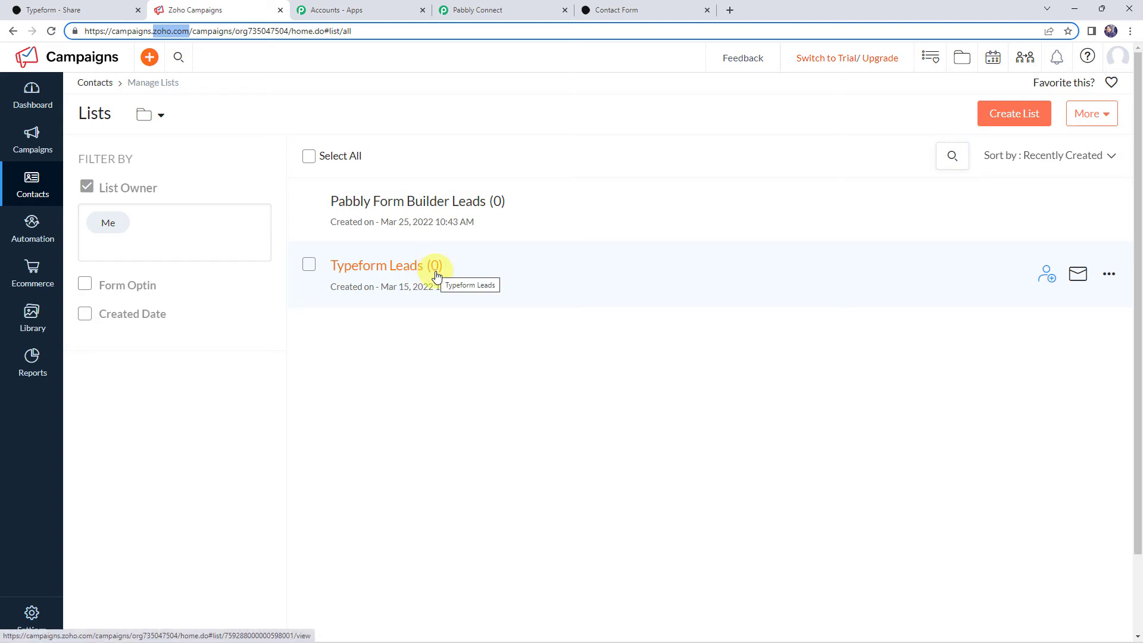
left_click(484, 11)
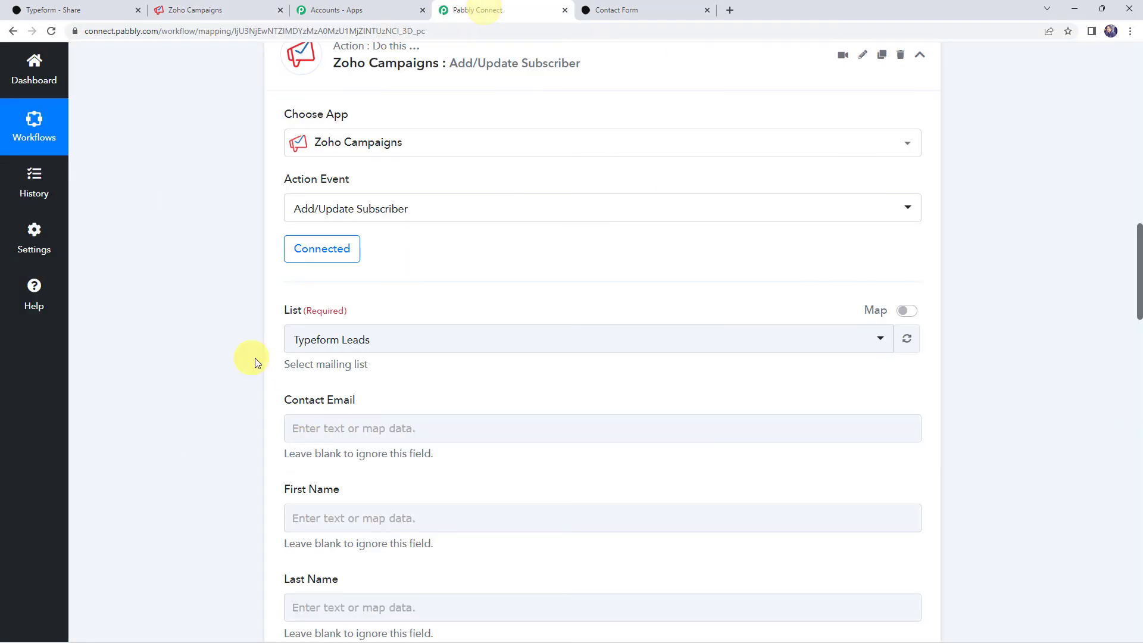
left_click(331, 338)
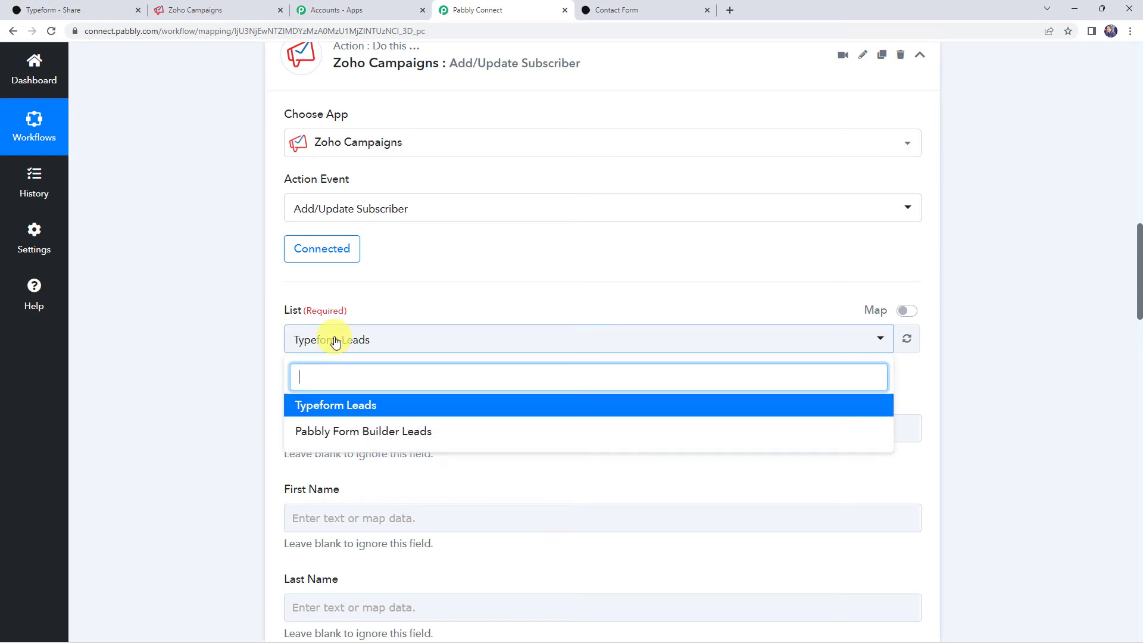
left_click(341, 410)
scroll(250, 350, "down", 3)
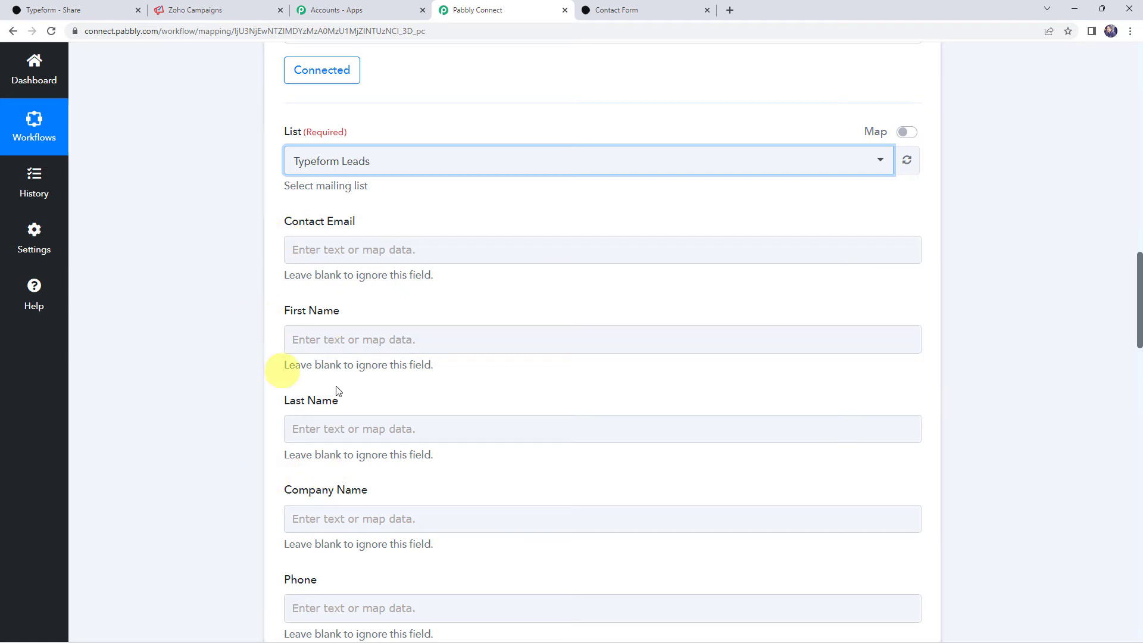
scroll(258, 420, "up", 10)
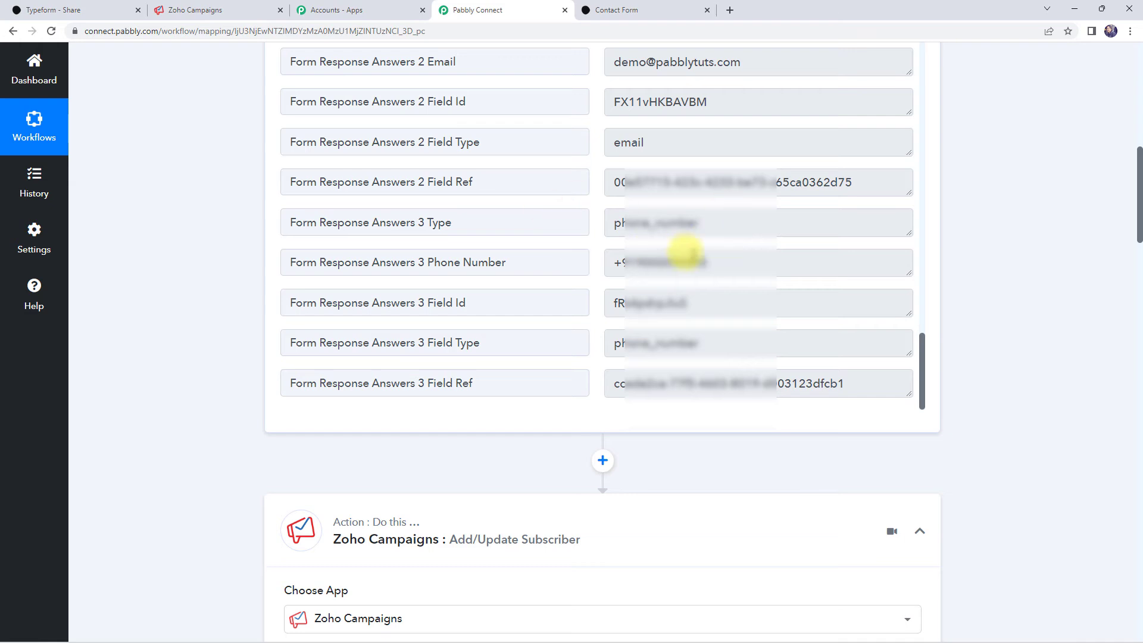
scroll(173, 281, "down", 12)
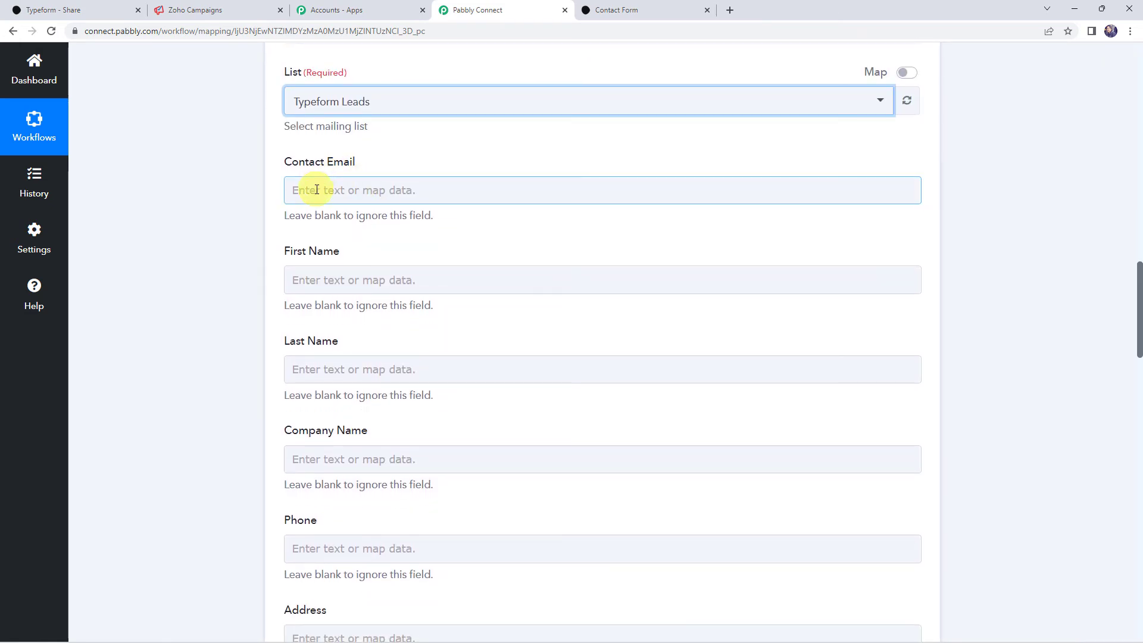
- Map the Typeform email answer into Contact Email
left_click(316, 190)
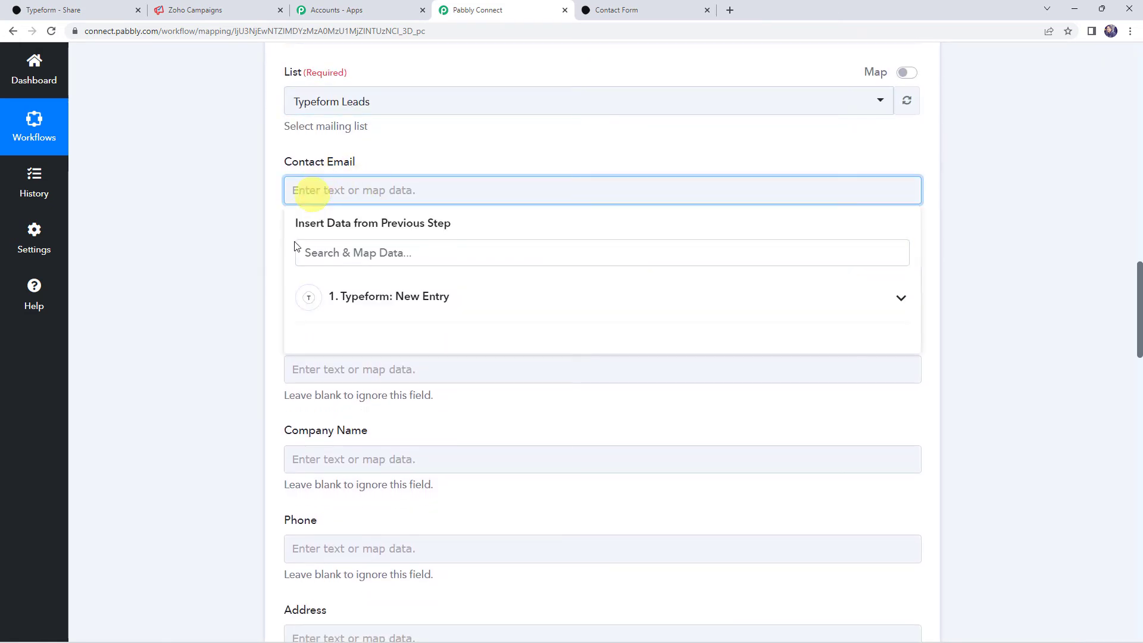
left_click(364, 302)
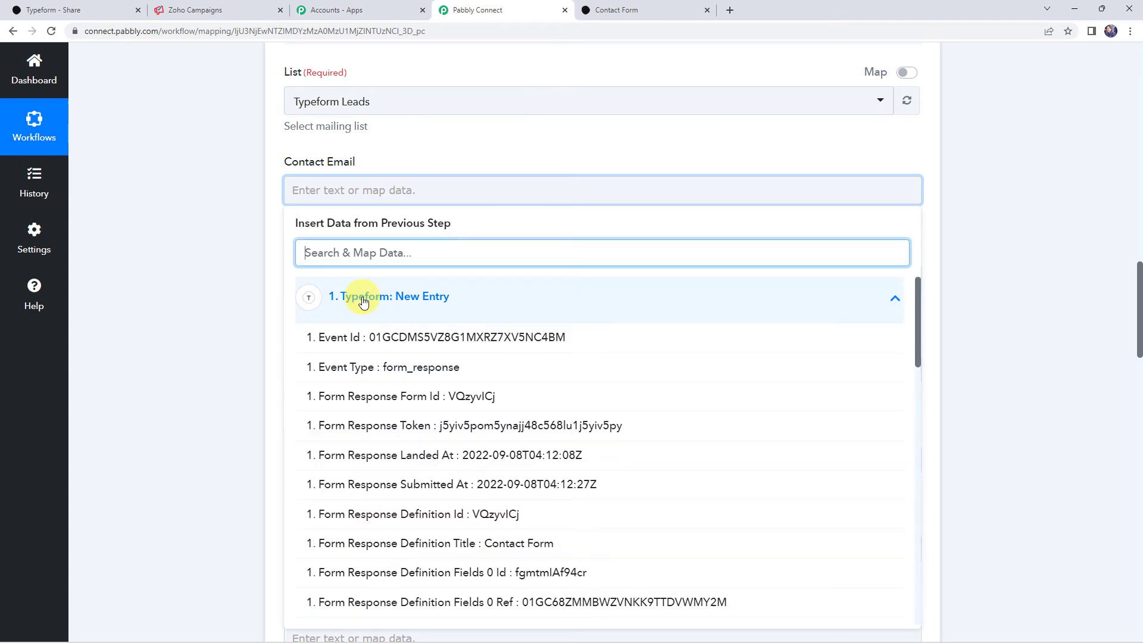
type("@")
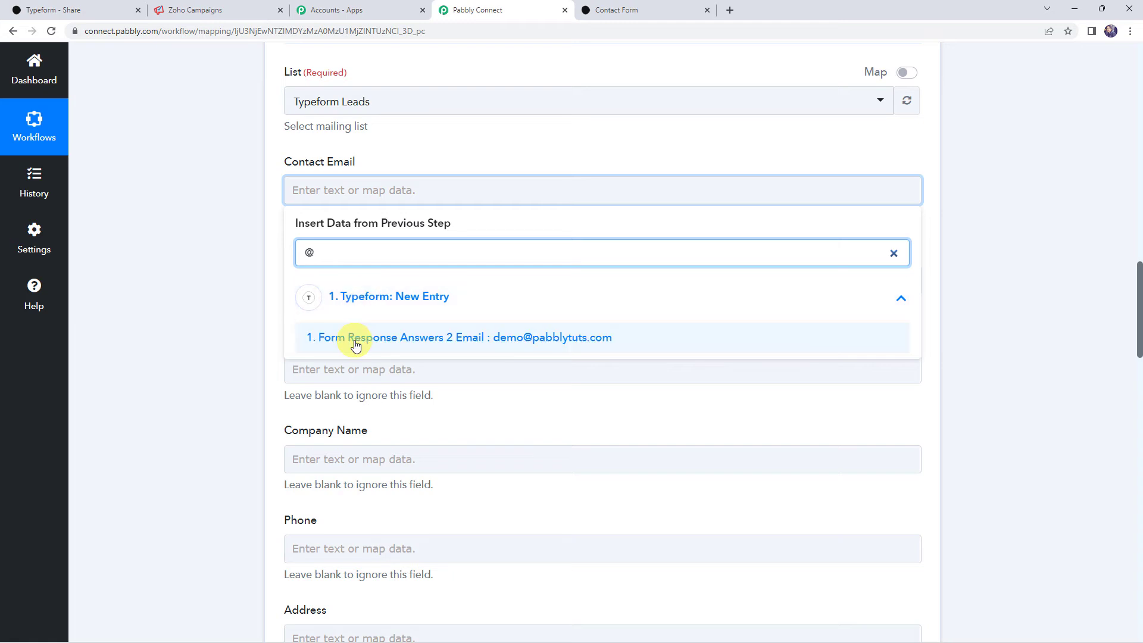
left_click(322, 337)
left_click(169, 312)
- Map the Demo and Name text answers into First Name and Last Name
scroll(347, 195, "down", 2)
left_click(327, 166)
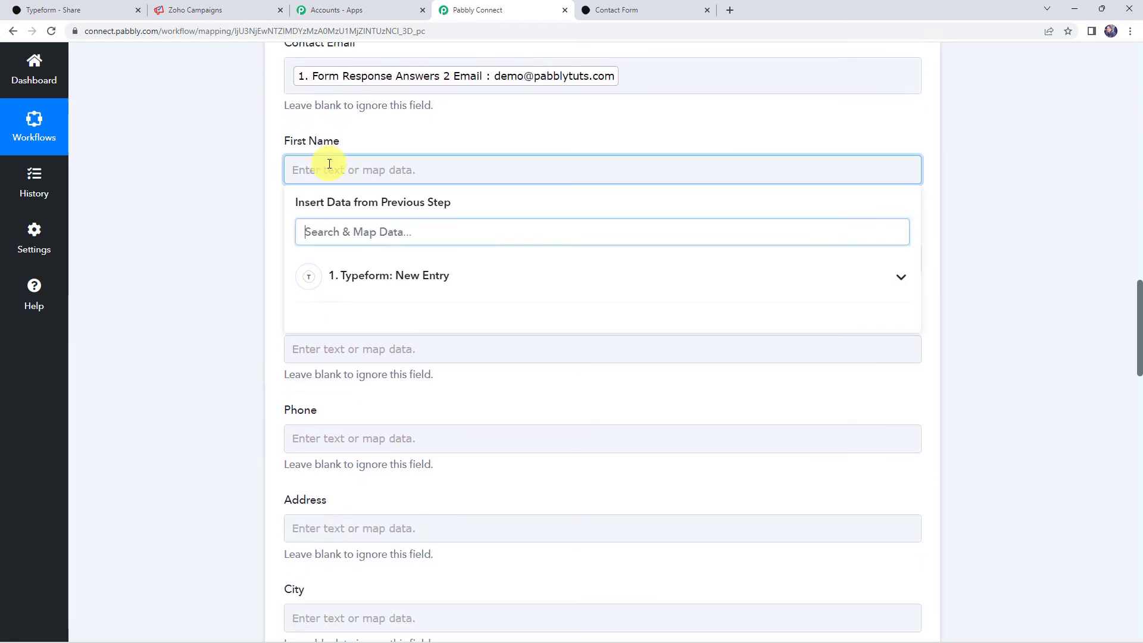
left_click(362, 293)
type("dem")
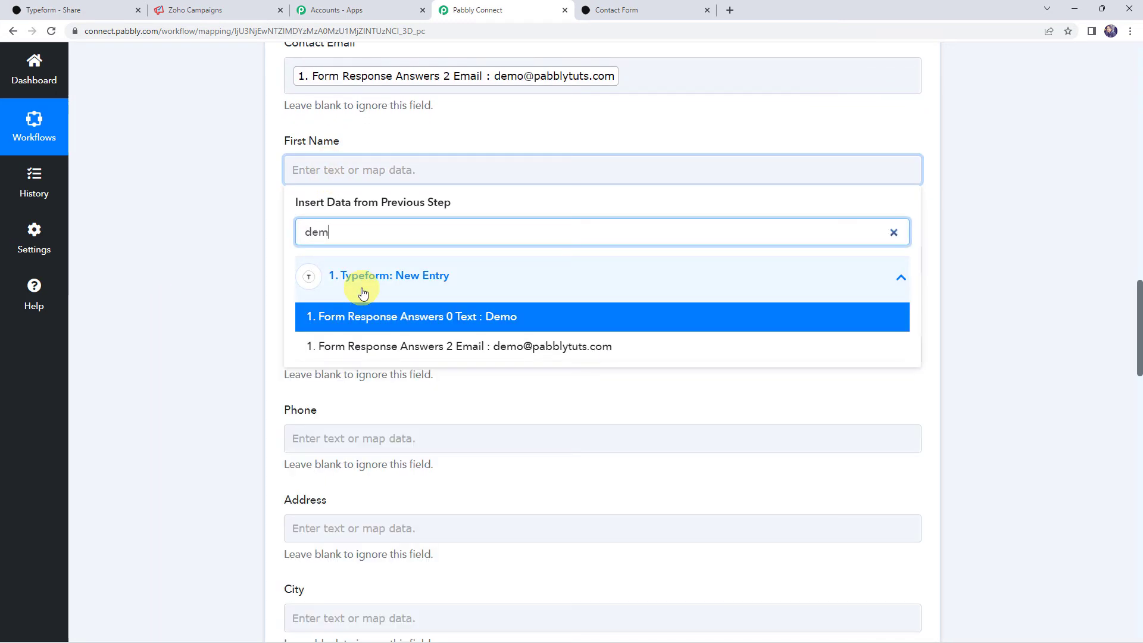
left_click(358, 306)
left_click(244, 305)
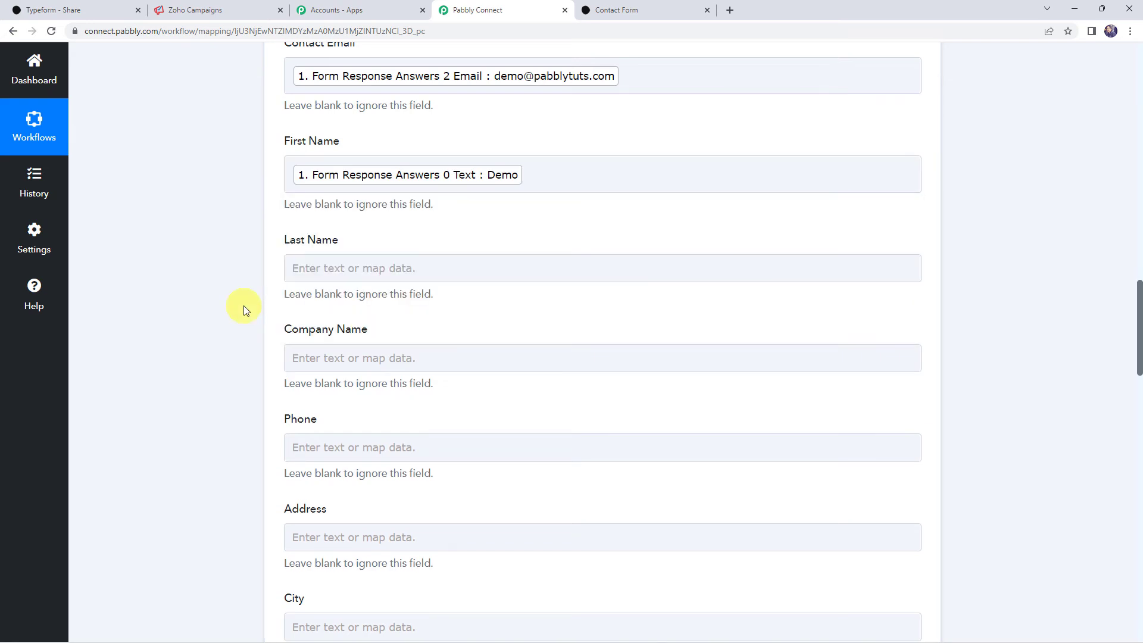
left_click(324, 268)
left_click(354, 374)
type("name")
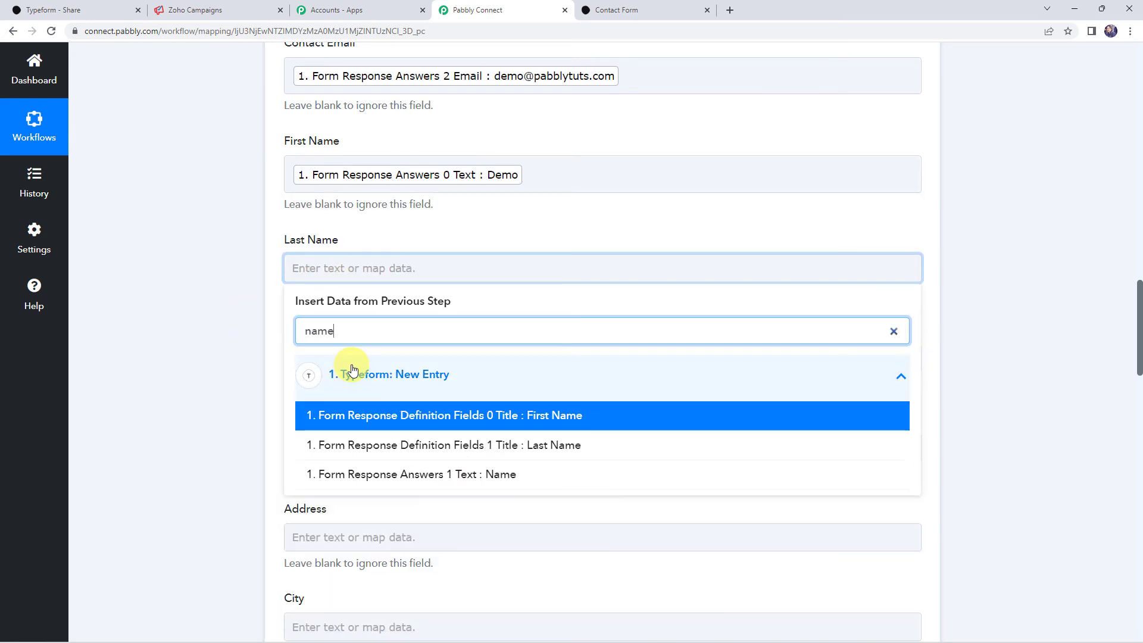
left_click(357, 474)
left_click(189, 390)
- Leave Company Name blank and map the Typeform phone number answer into Phone
scroll(188, 390, "down", 2)
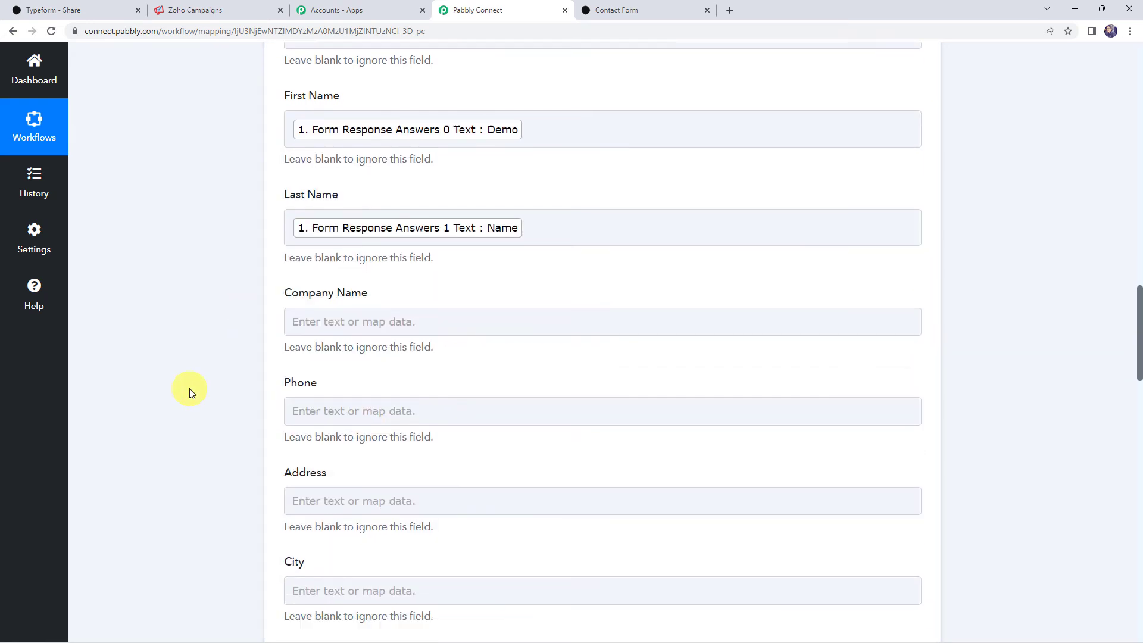
left_click(316, 260)
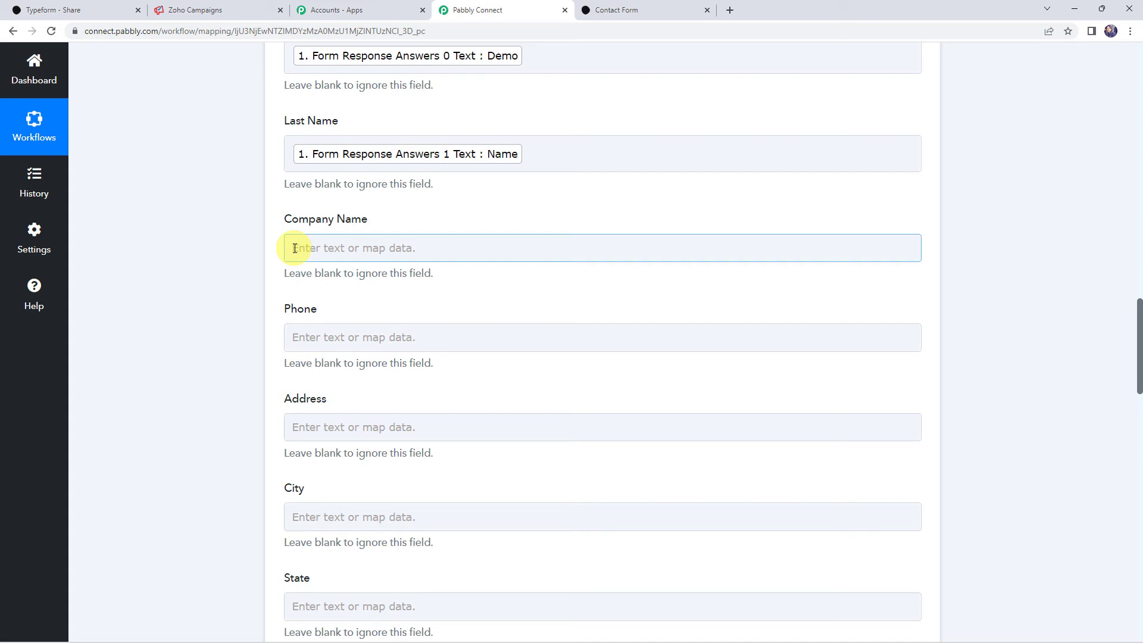
left_click(331, 337)
left_click(345, 443)
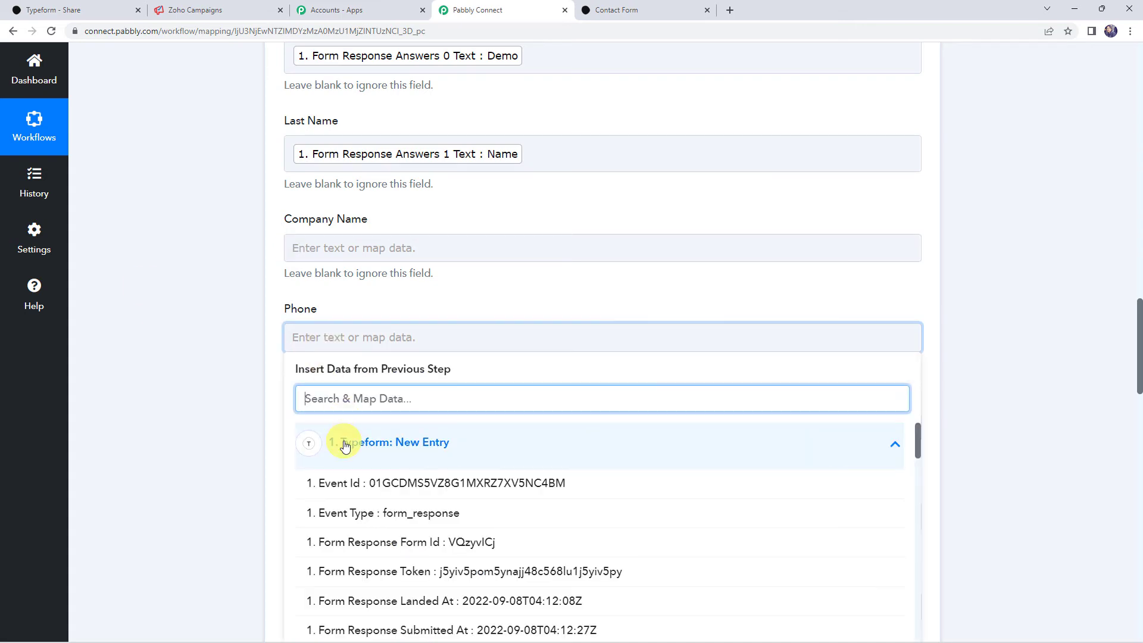
type("000")
left_click(348, 480)
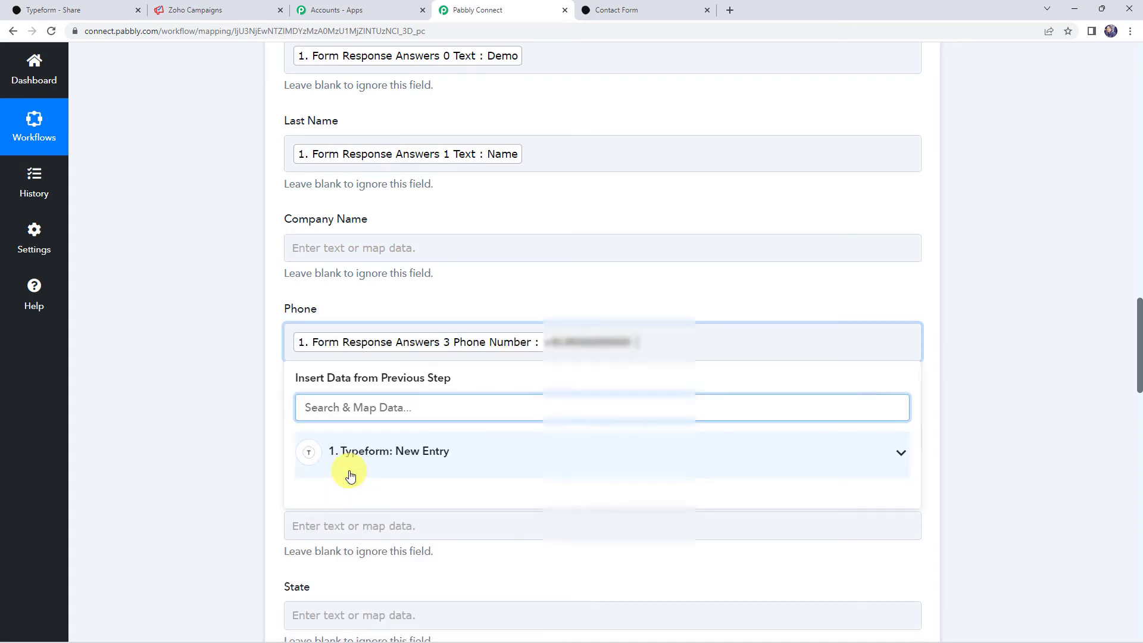
left_click(187, 395)
scroll(188, 395, "down", 4)
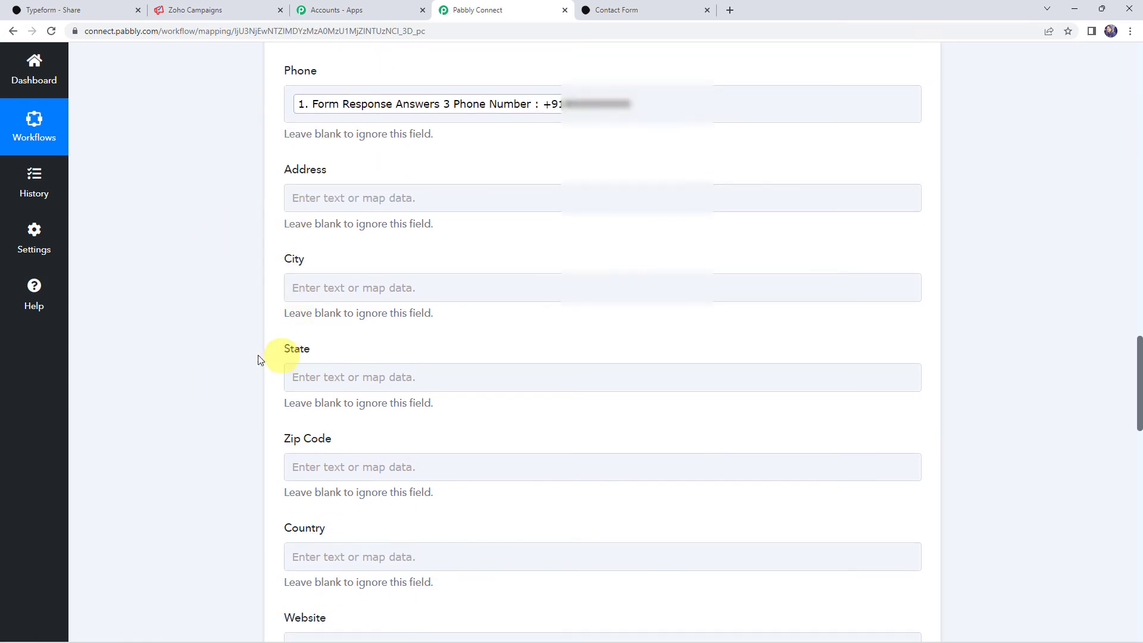
scroll(255, 477, "down", 7)
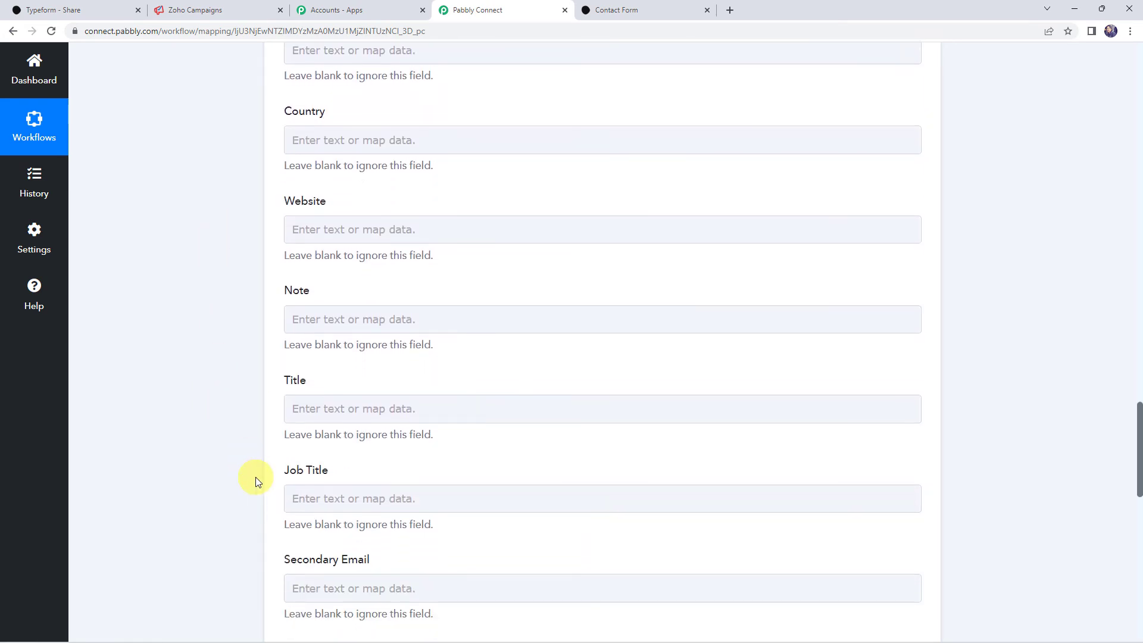
scroll(256, 477, "down", 8)
scroll(250, 464, "up", 15)
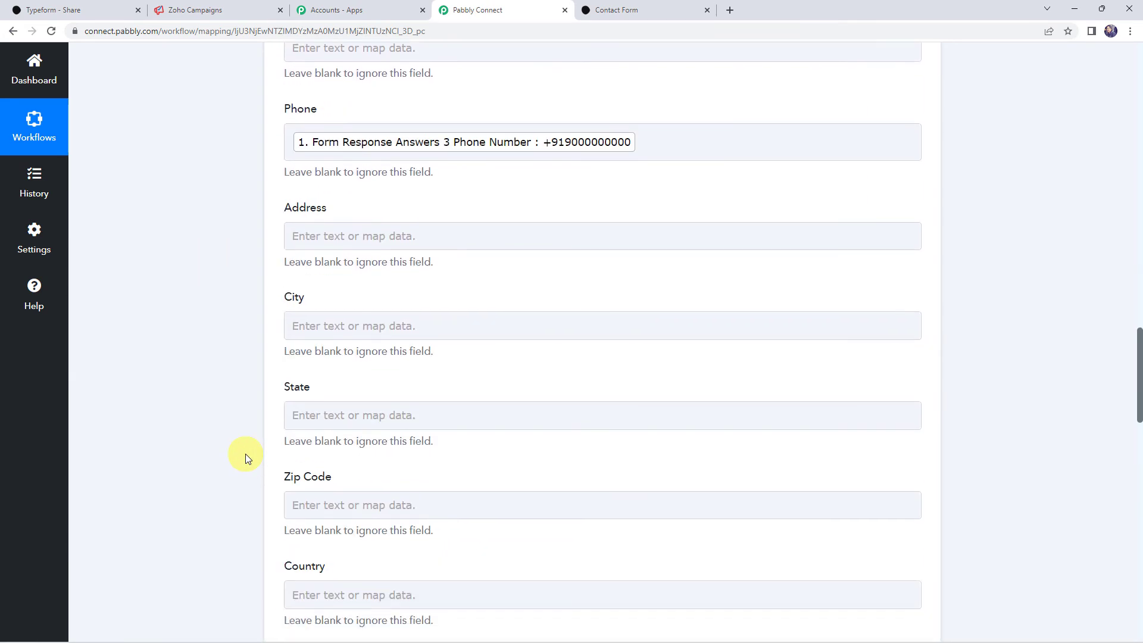
scroll(245, 454, "down", 15)
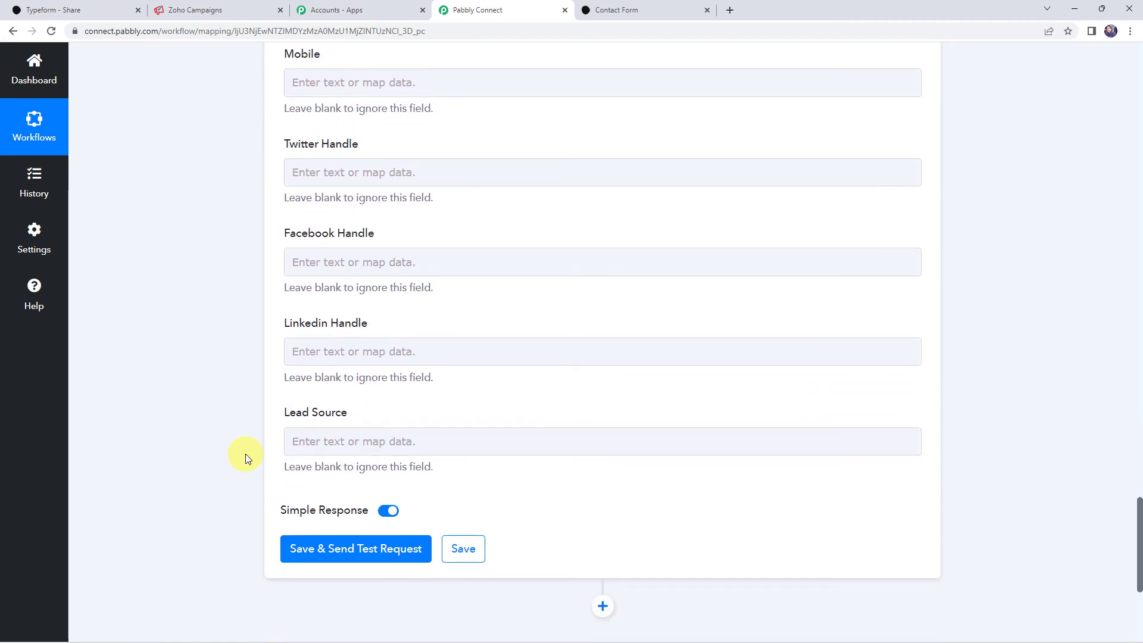
- Save and send a test request, enlarging the Message to read the confirmation-email success response
mouse_move(322, 526)
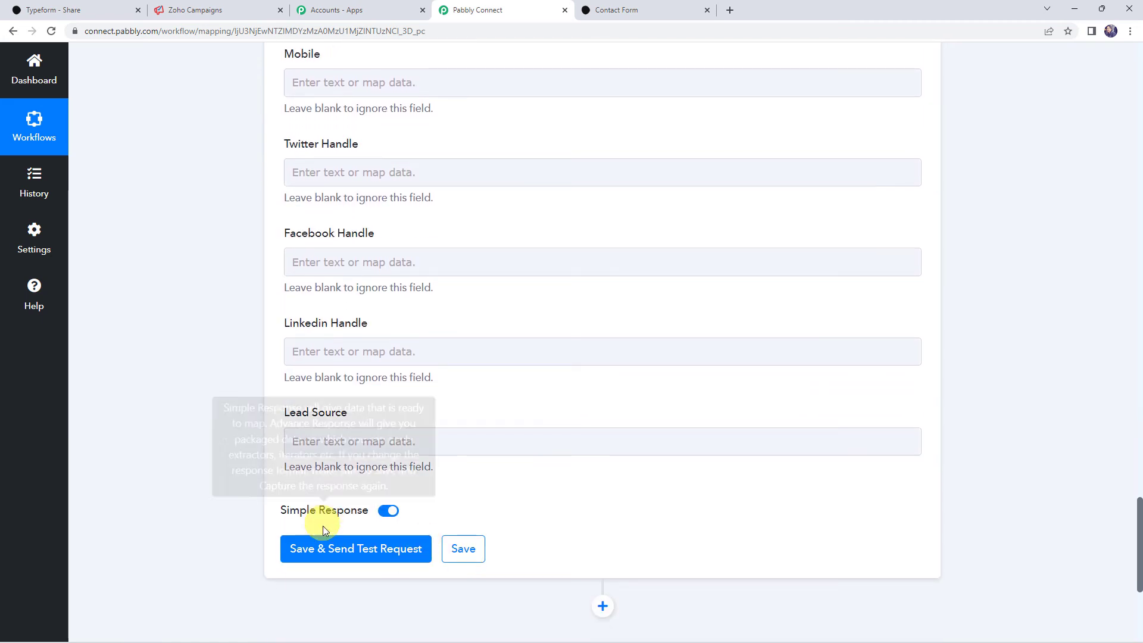
left_click(343, 555)
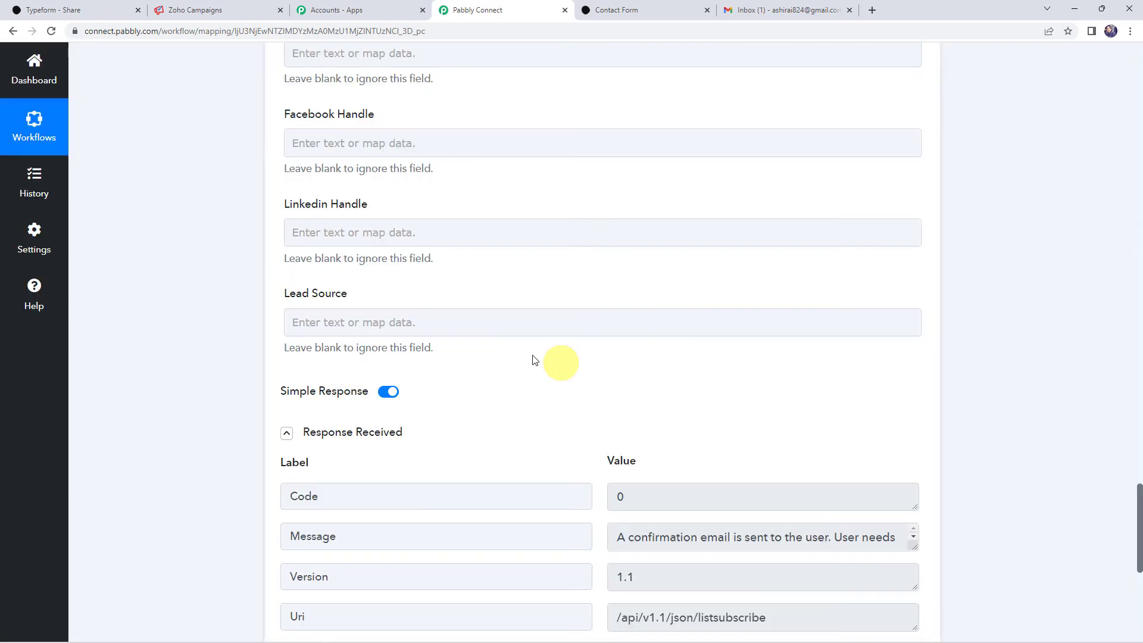
scroll(298, 360, "down", 4)
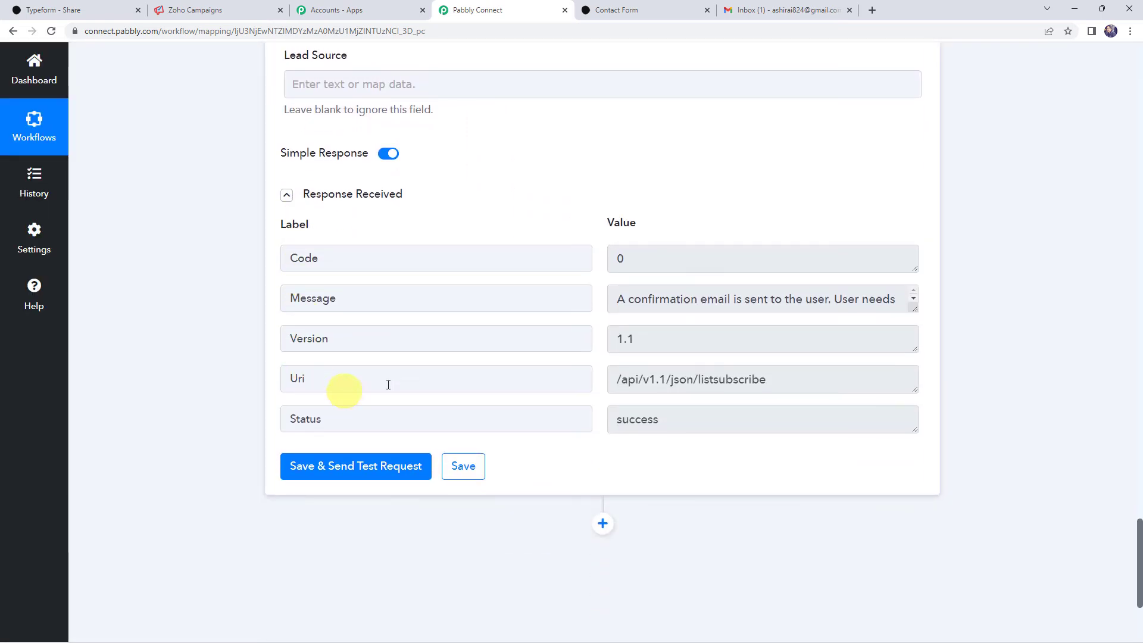
left_click(915, 312)
left_click_drag(915, 312, 914, 361)
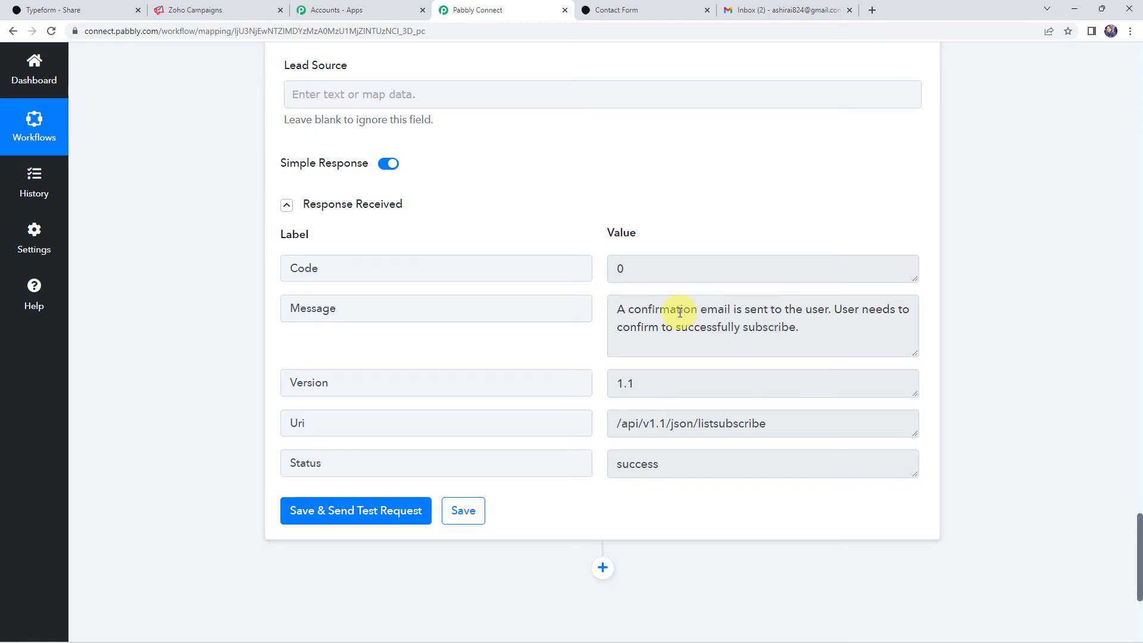
- Open the Zoho Campaigns confirmation email in Gmail, mark it safe, and confirm the subscription
left_click(802, 11)
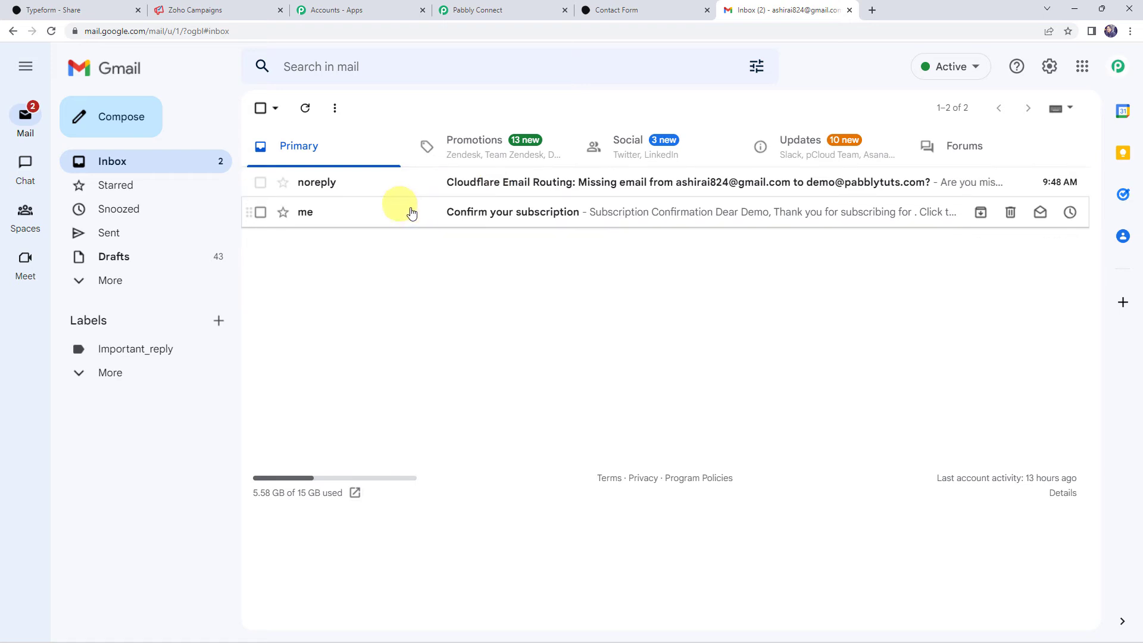
left_click(542, 217)
left_click(476, 323)
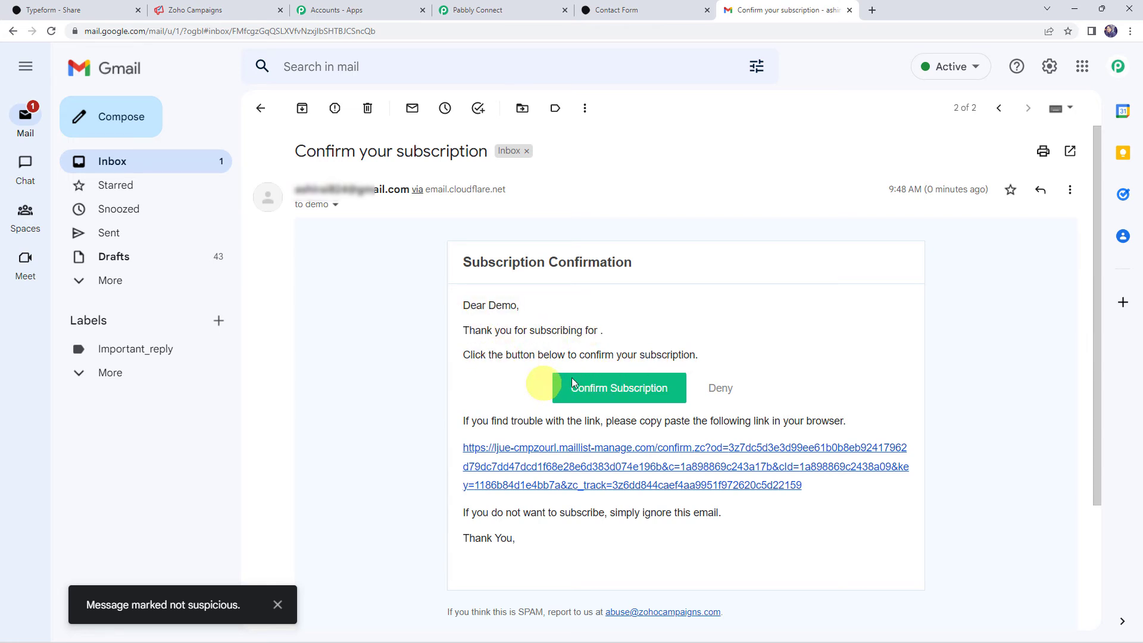
left_click(617, 392)
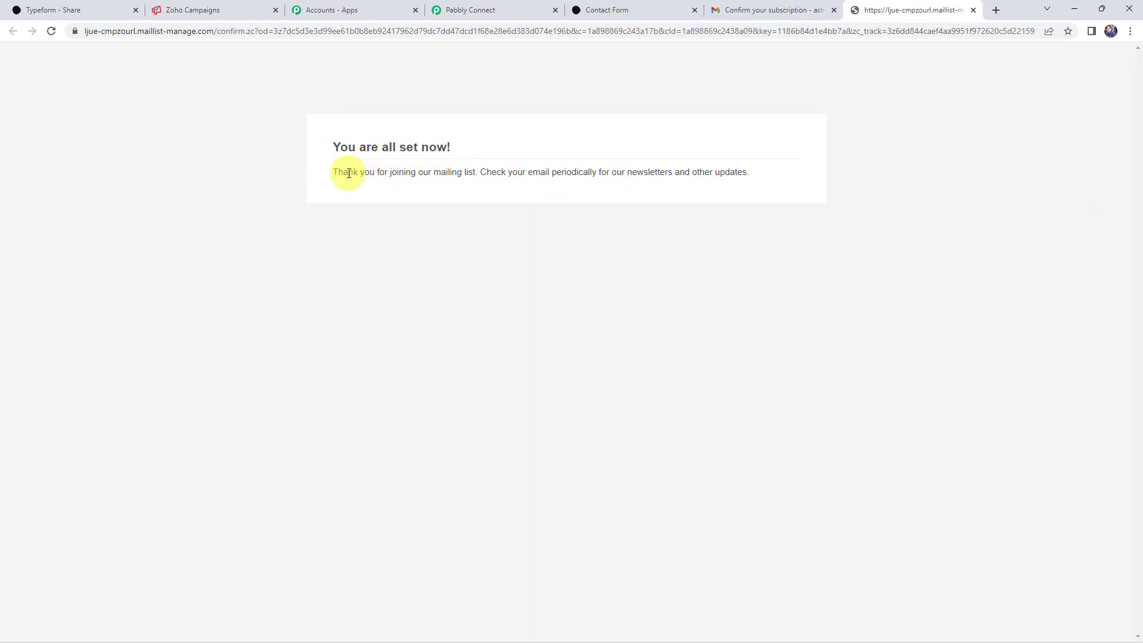
left_click_drag(348, 172, 479, 173)
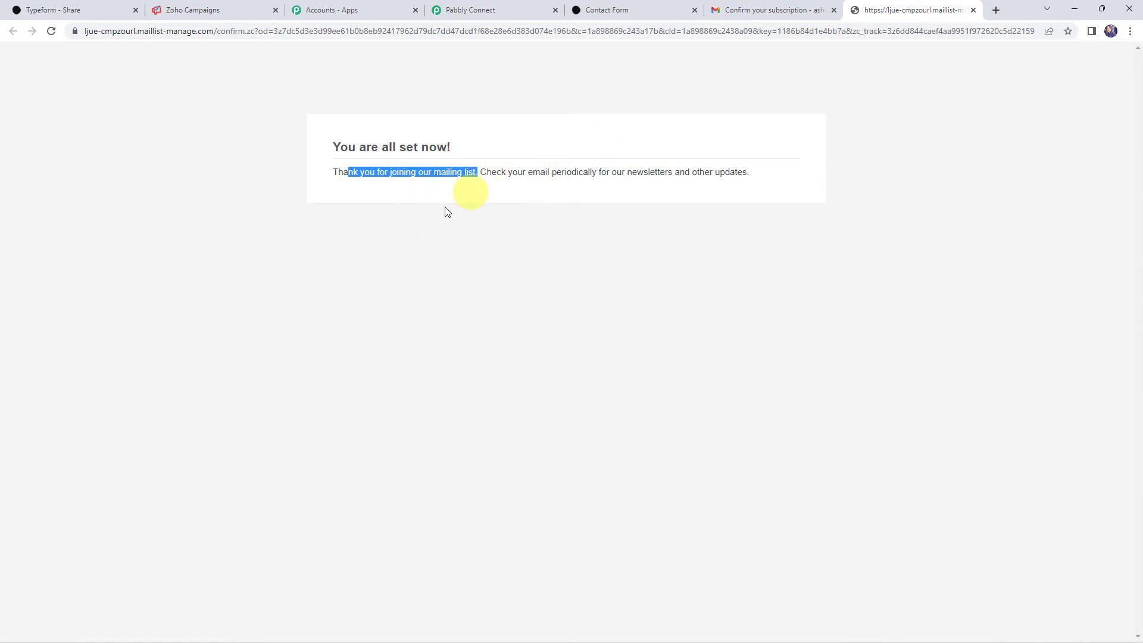
- Reload Zoho Campaigns lists and view Typeform Leads contacts, showing the Demo Name subscriber
left_click(219, 10)
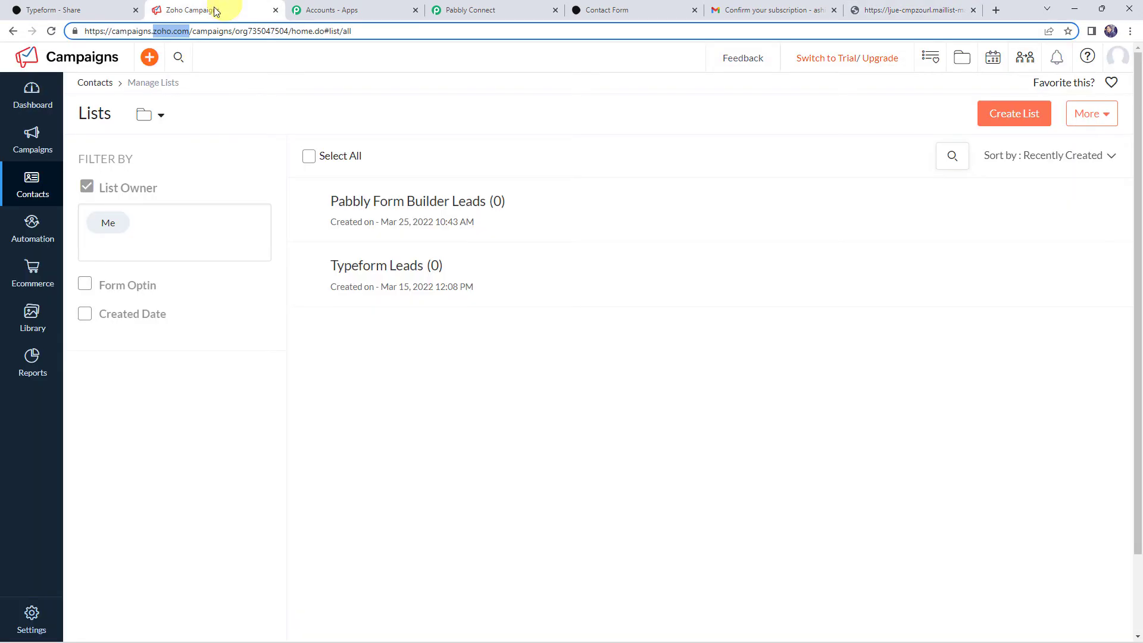
left_click(48, 33)
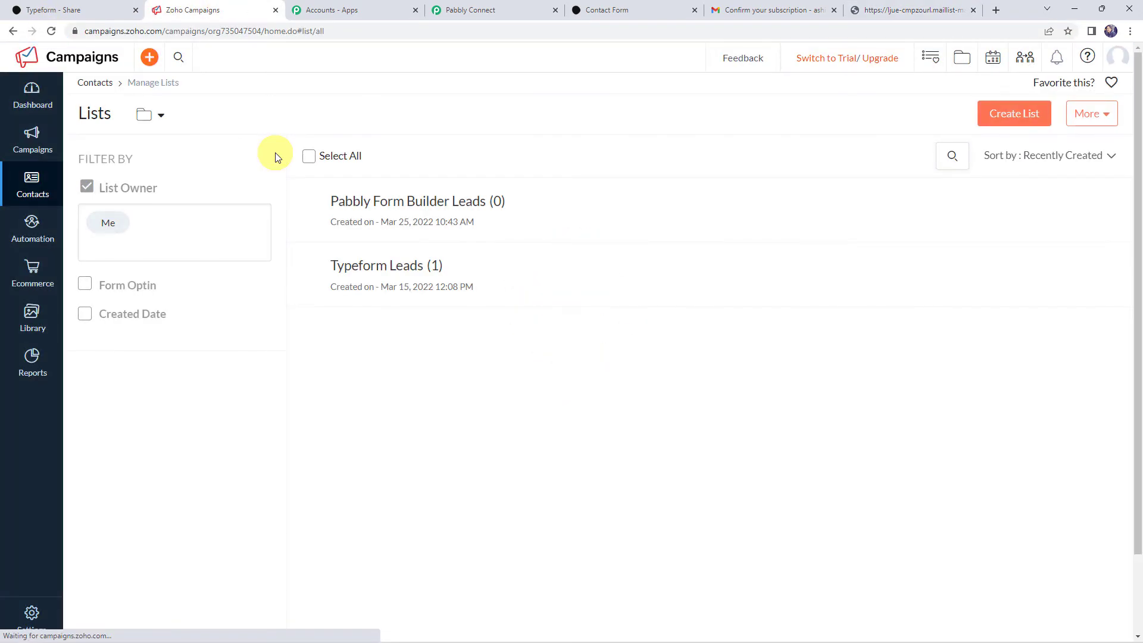
left_click(409, 267)
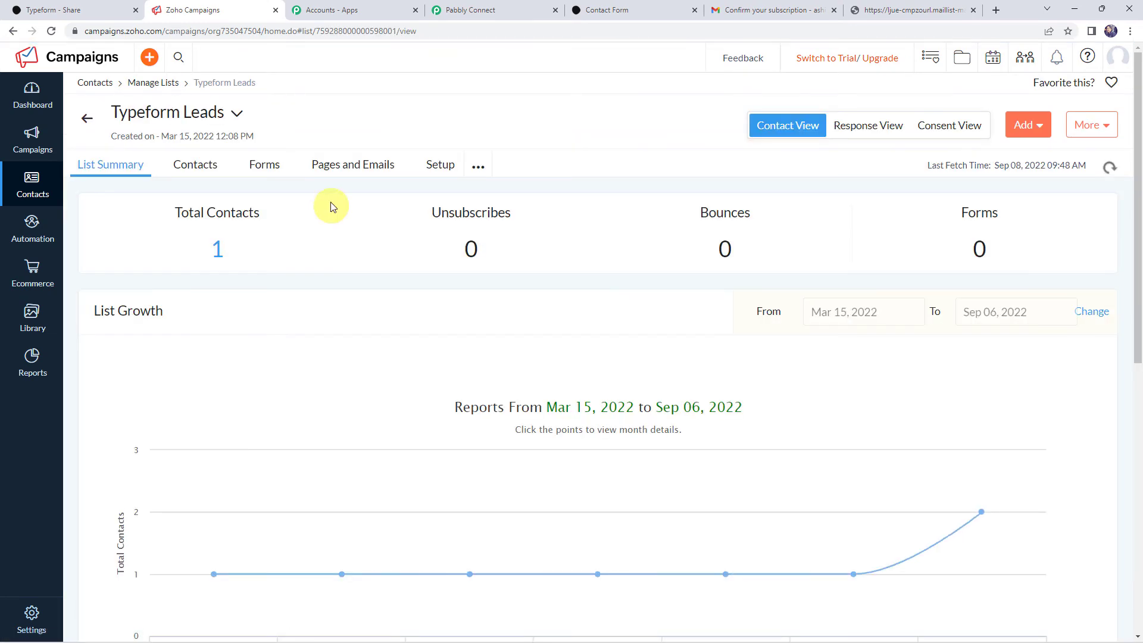
left_click(198, 172)
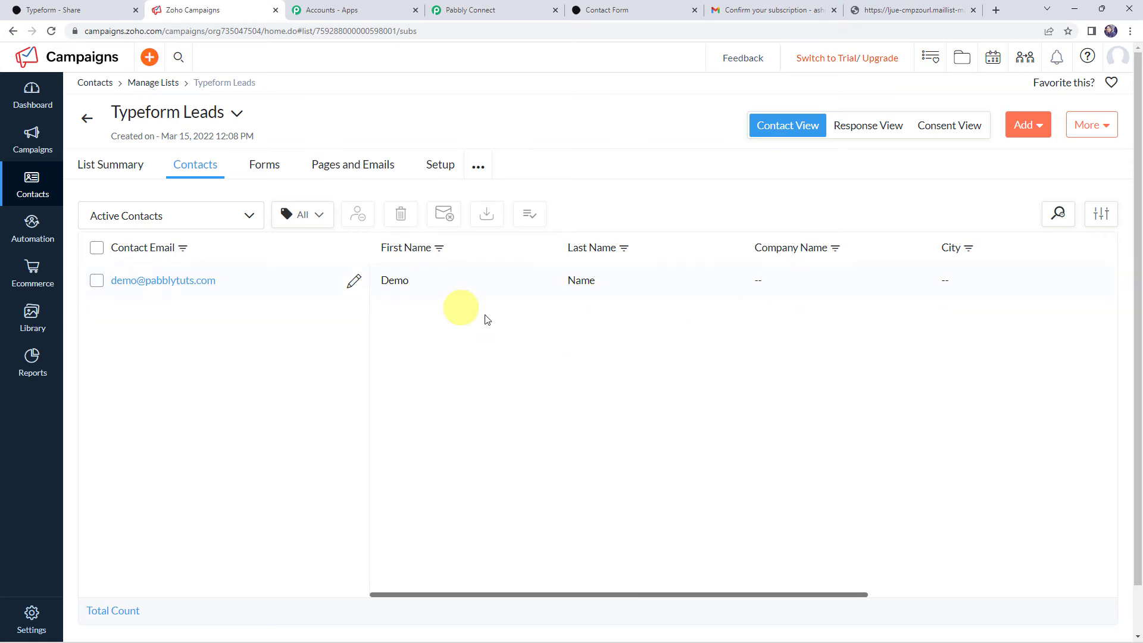
- Save the Zoho Campaigns action settings and dismiss the Data Saved confirmation
left_click(482, 10)
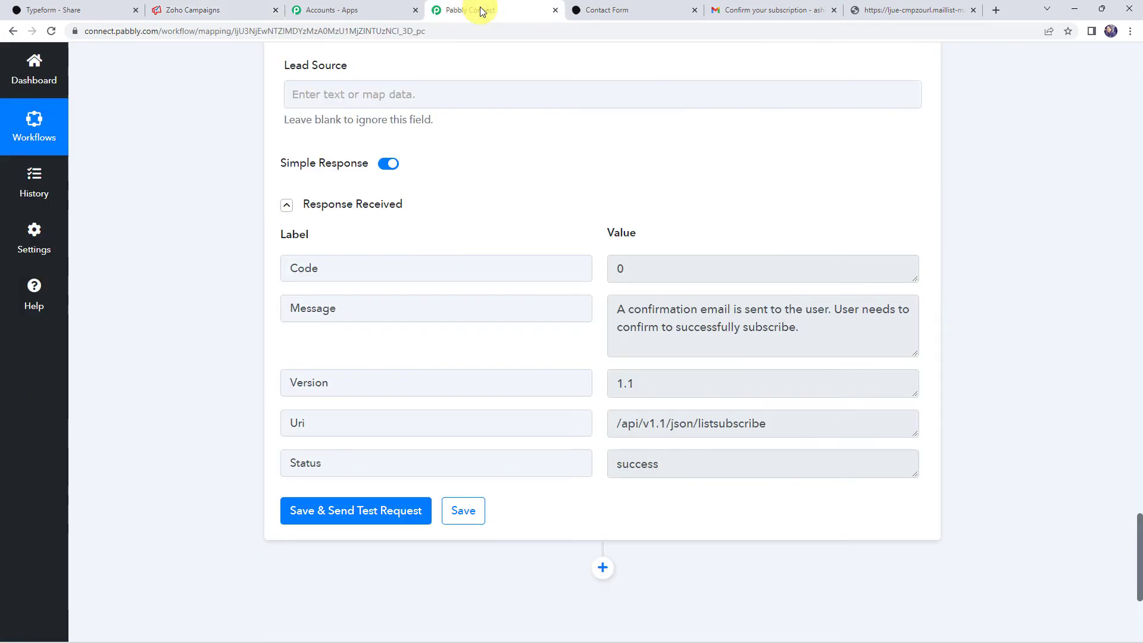
left_click(459, 512)
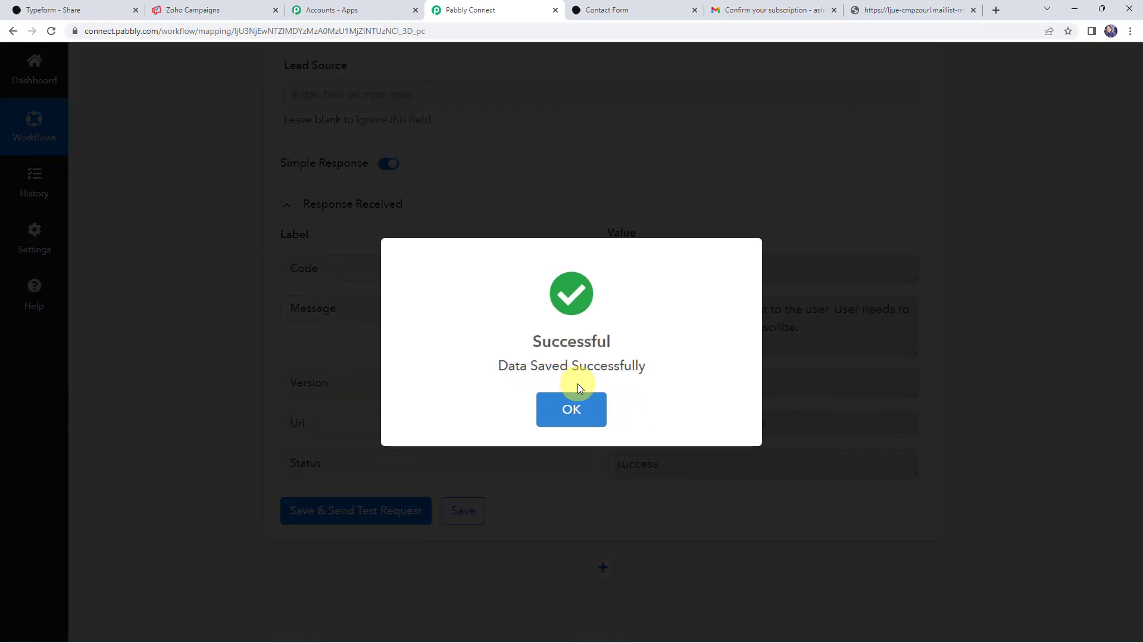
left_click(577, 402)
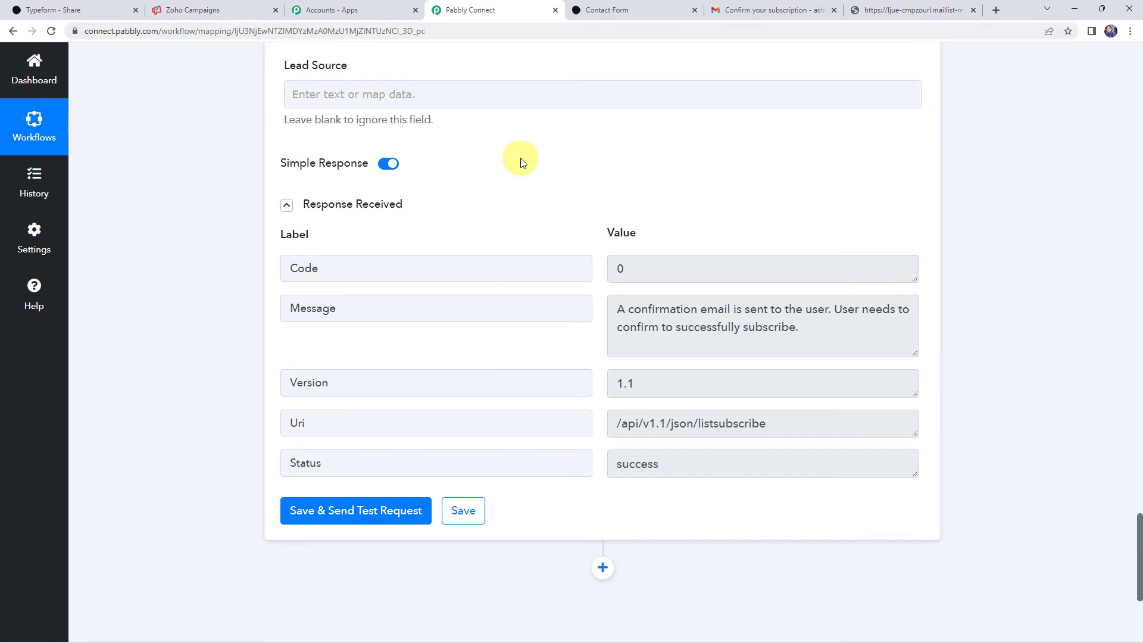
- Submit the live Contact Form as Dummy Customer with an email address and phone number
left_click(616, 10)
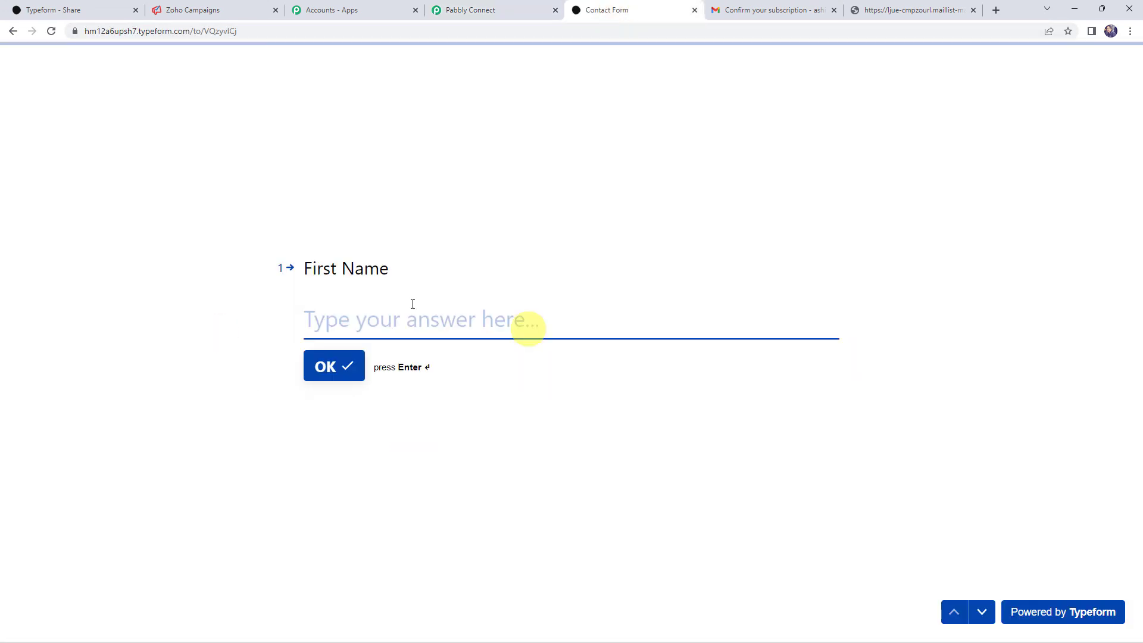
left_click(359, 326)
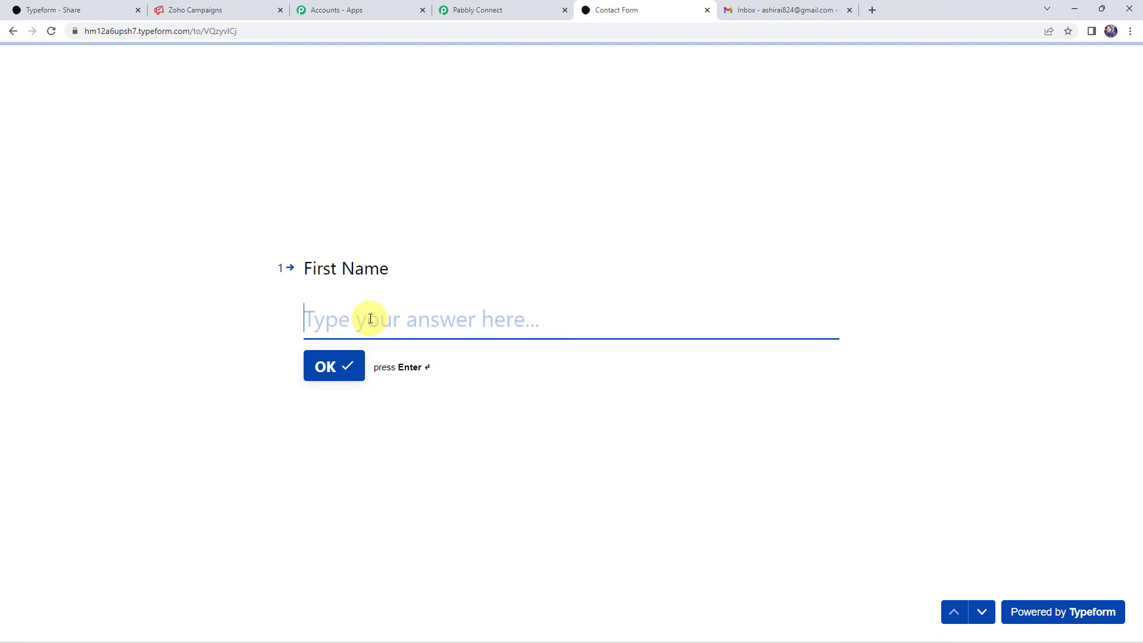
type("Dummy")
key("Return")
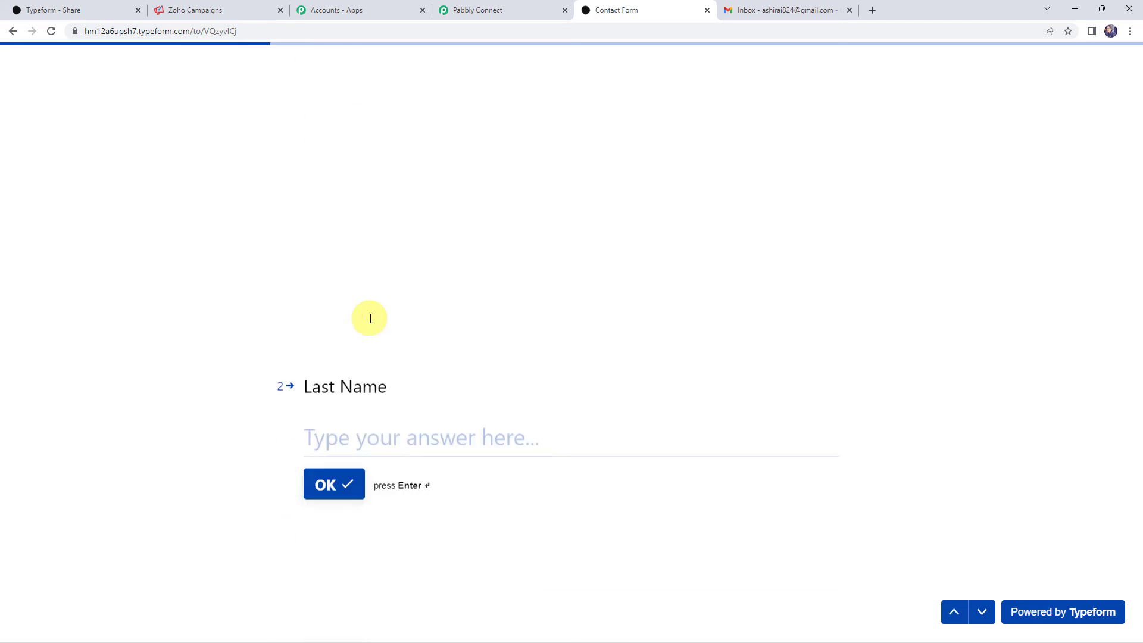
type("ustomer")
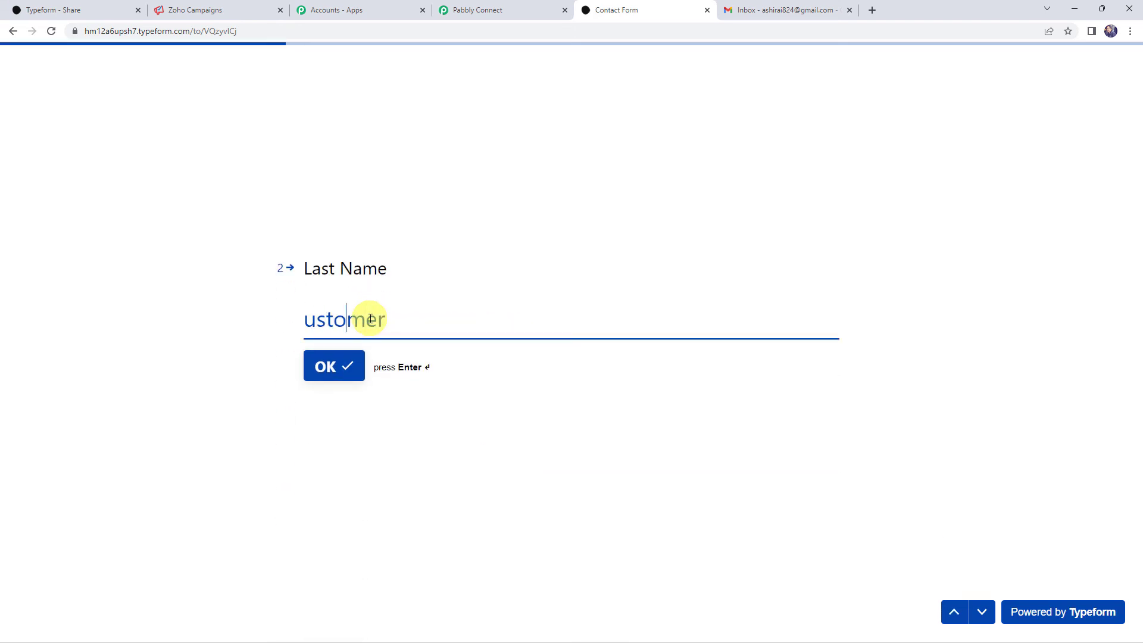
type("C")
key("Return")
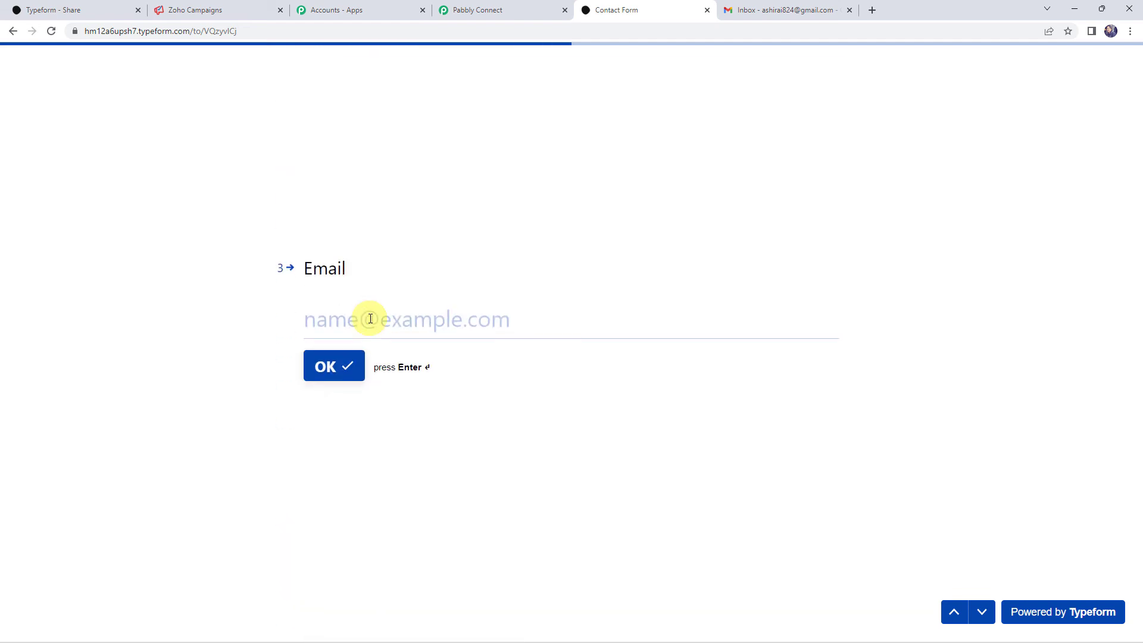
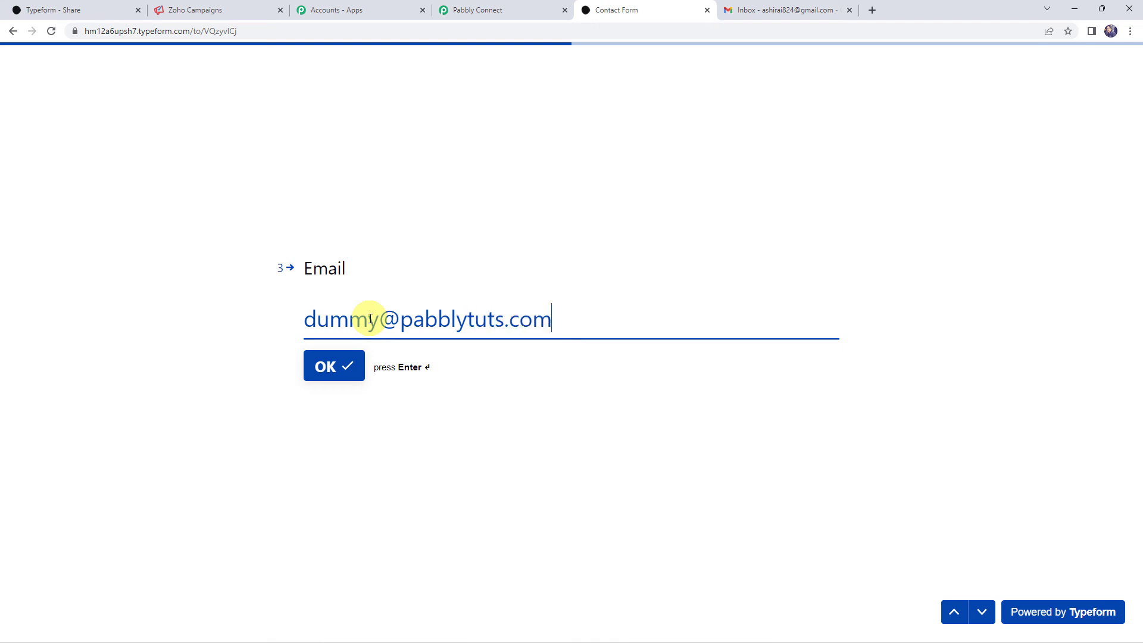
key("Return")
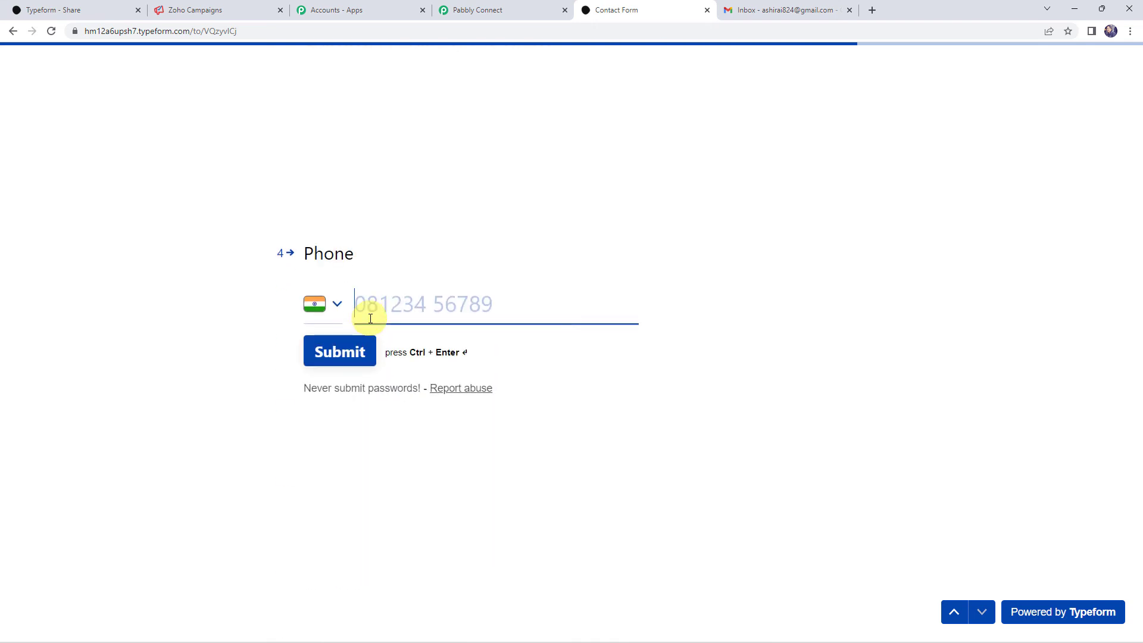
type("700000")
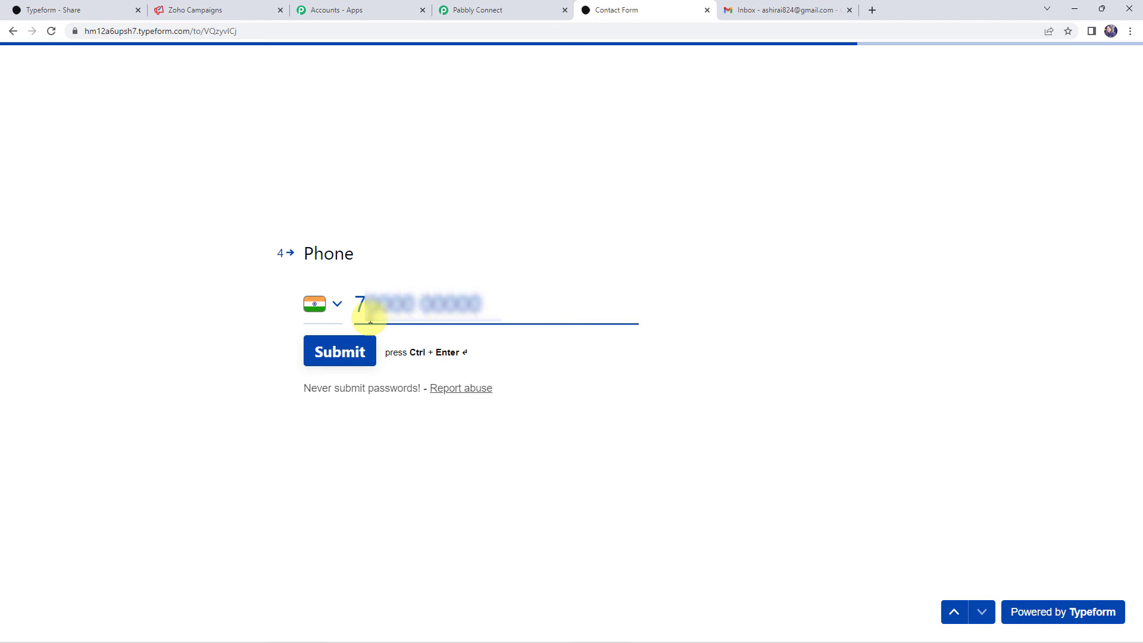
left_click(349, 356)
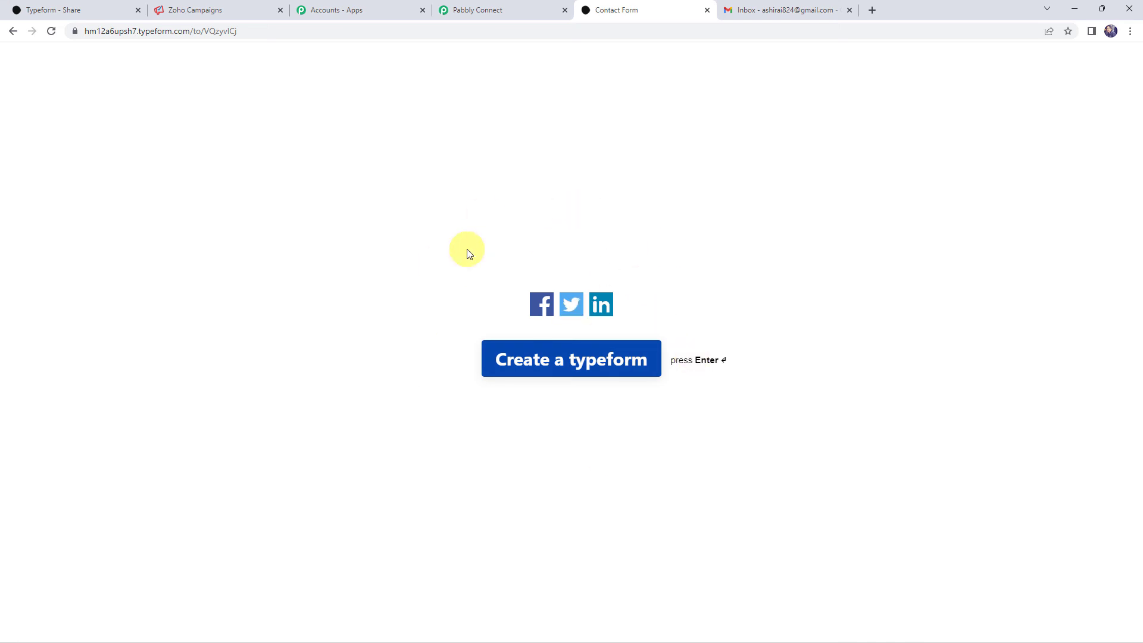
- Confirm Dummy's subscription from the new Gmail email, then return to the Typeform Leads contacts
left_click(780, 10)
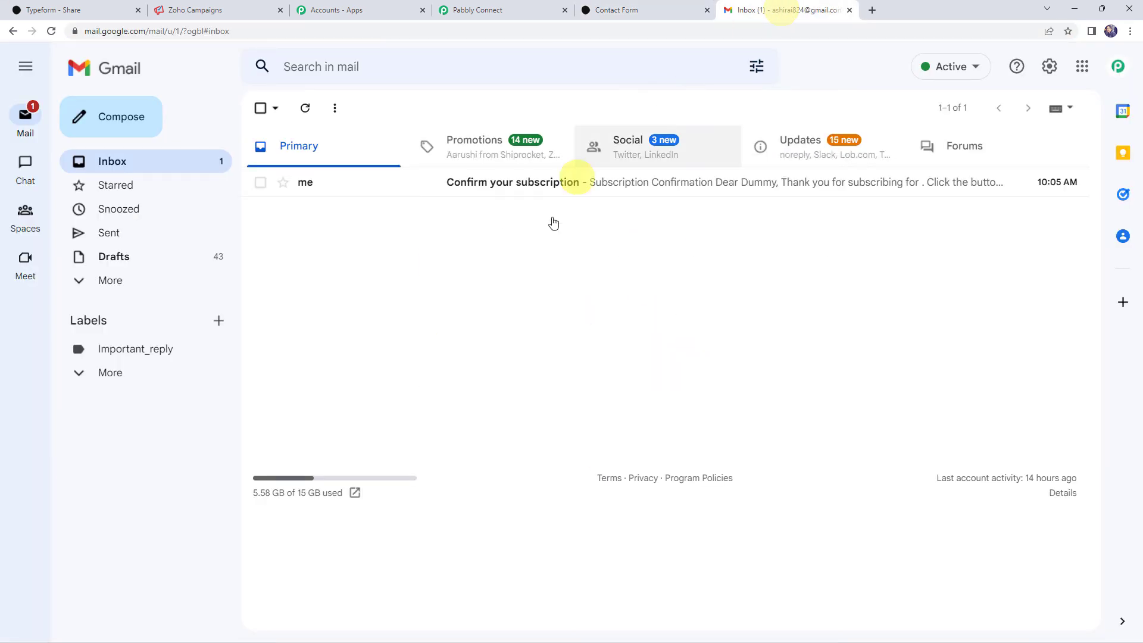
left_click(543, 187)
left_click(458, 324)
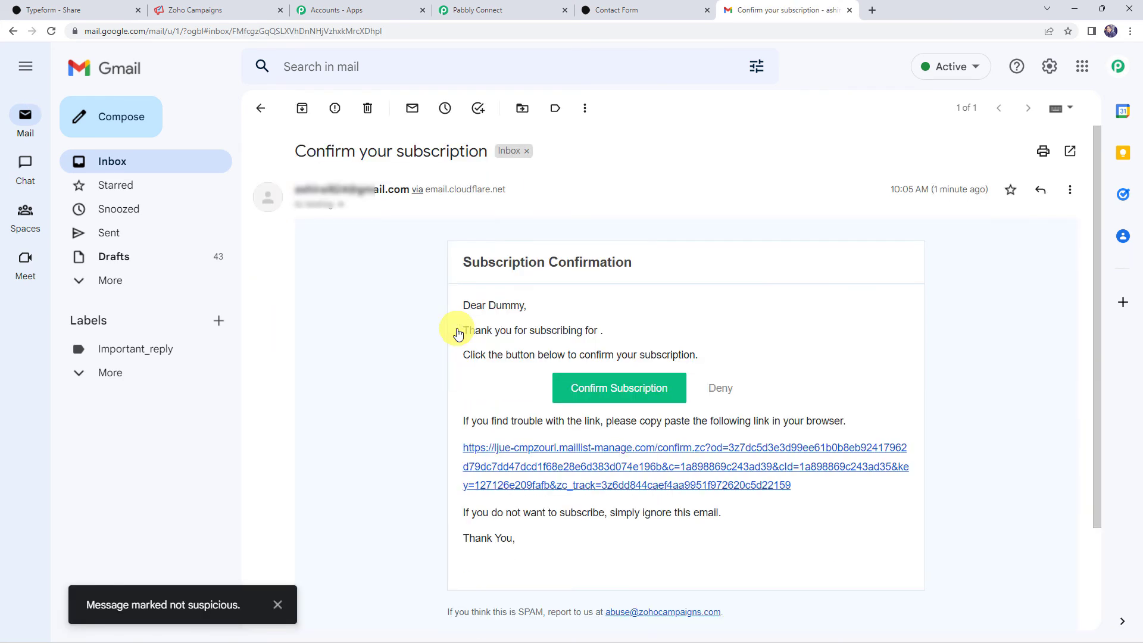
double_click(512, 304)
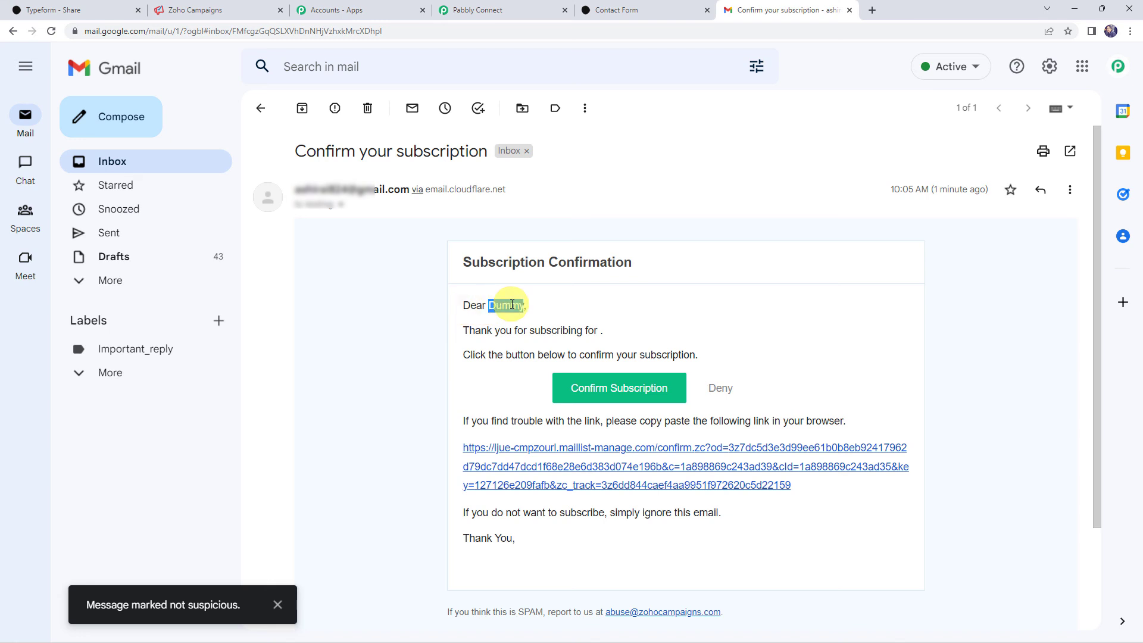
left_click(595, 389)
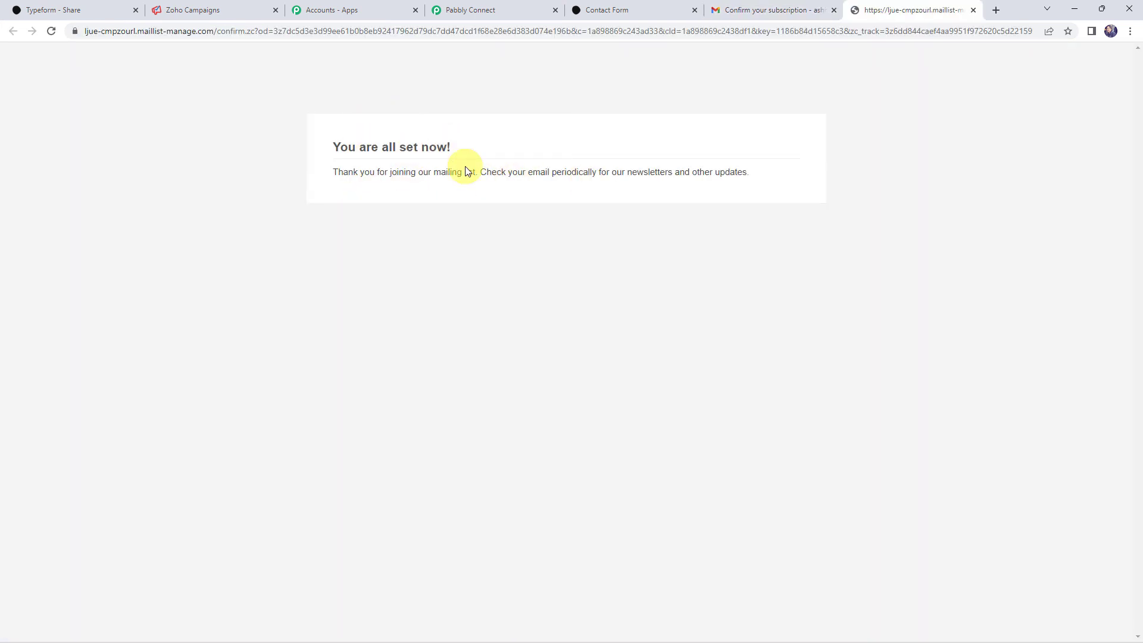
left_click_drag(338, 172, 463, 174)
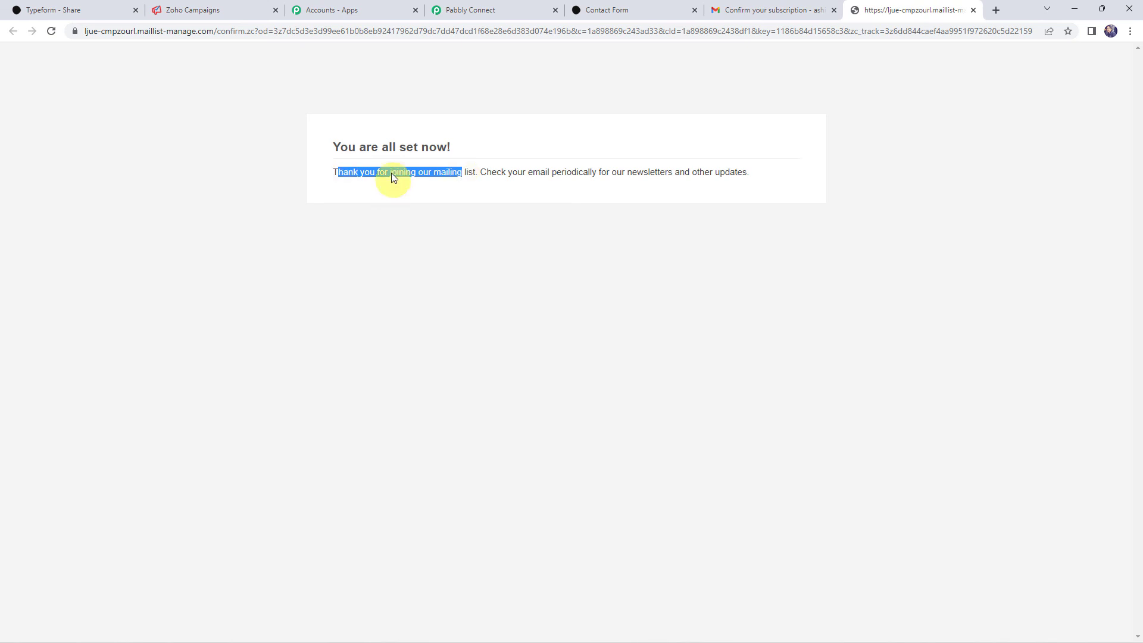
left_click(181, 11)
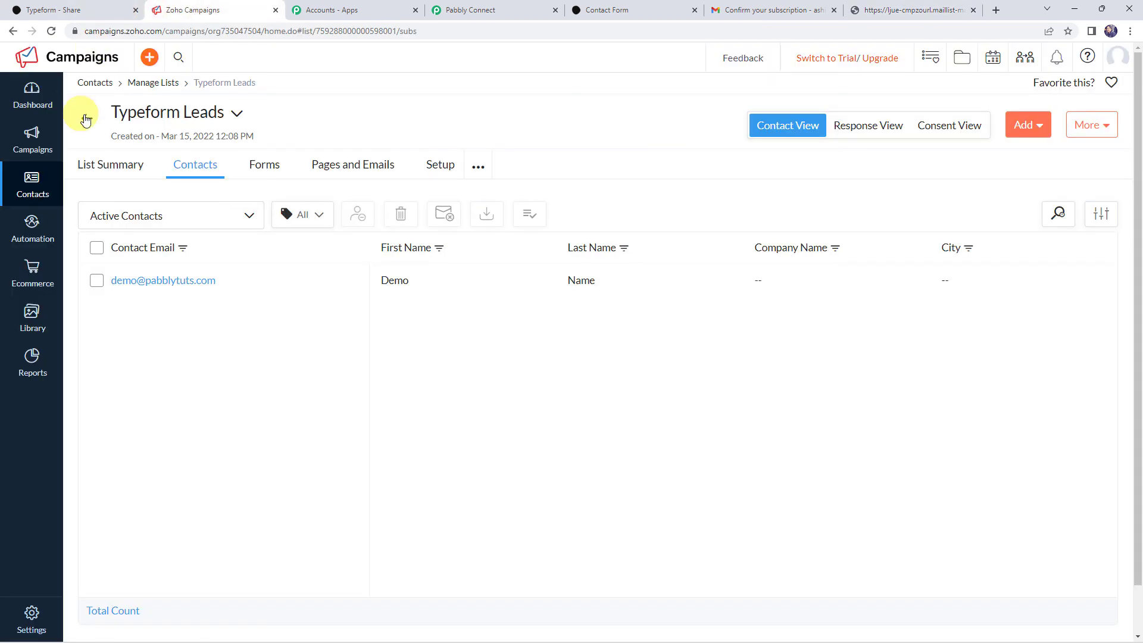
- Refresh the Typeform Leads contacts to show Dummy Customer, then go back to the Pabbly workflow
left_click(52, 31)
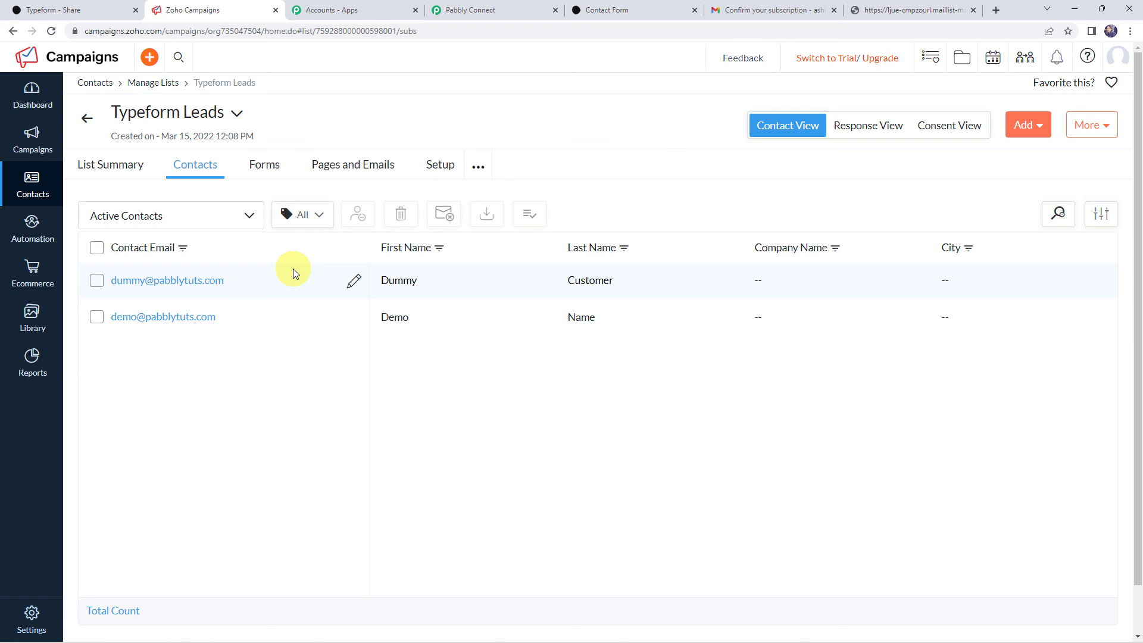
left_click(494, 10)
- Collapse the Typeform New Entry trigger step at the top of the workflow
scroll(197, 235, "up", 20)
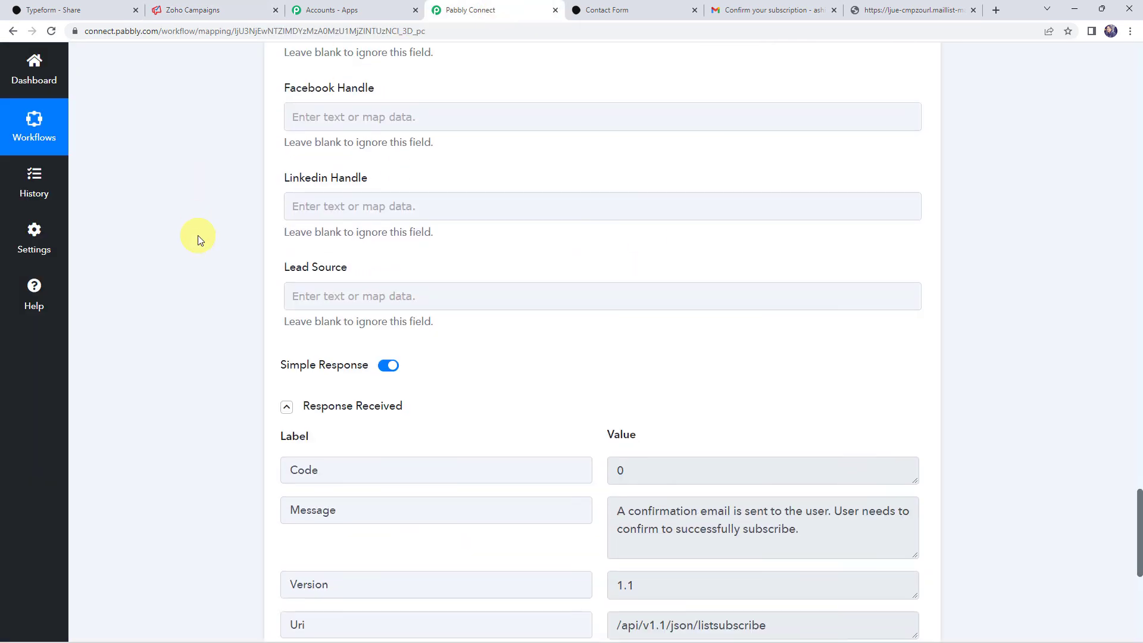
scroll(197, 234, "up", 10)
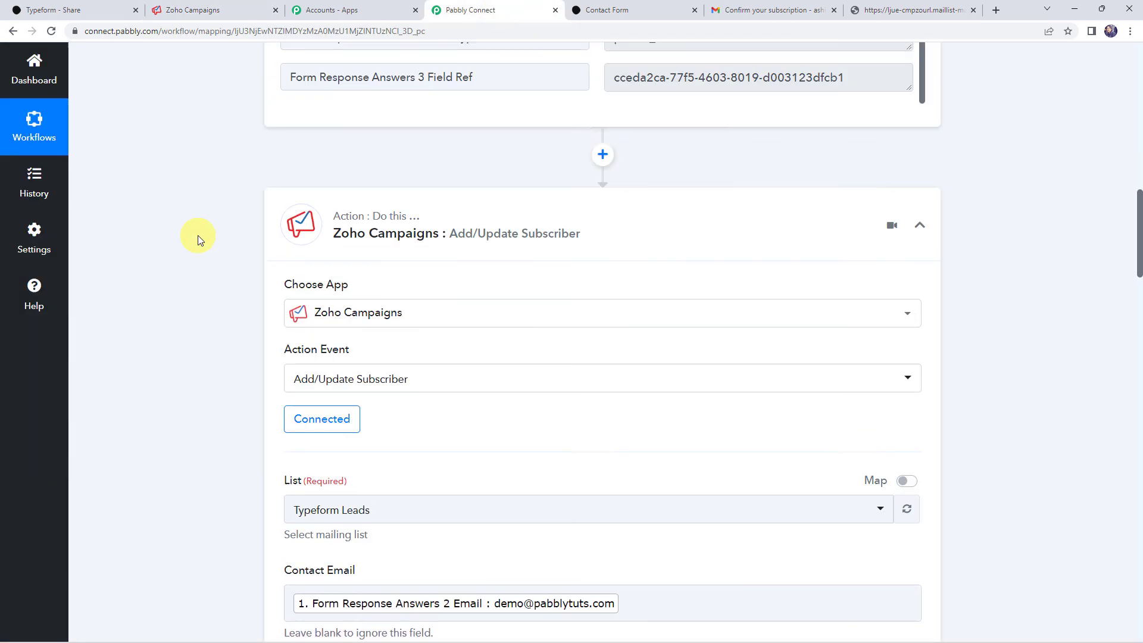
scroll(596, 463, "up", 5)
scroll(596, 463, "up", 5)
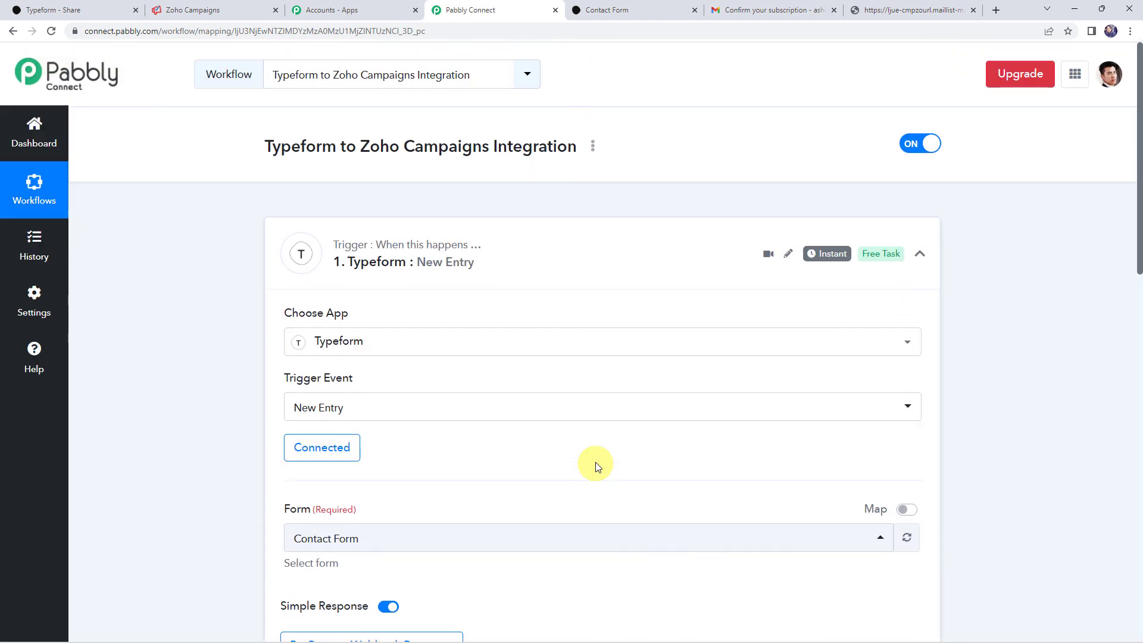
left_click(608, 240)
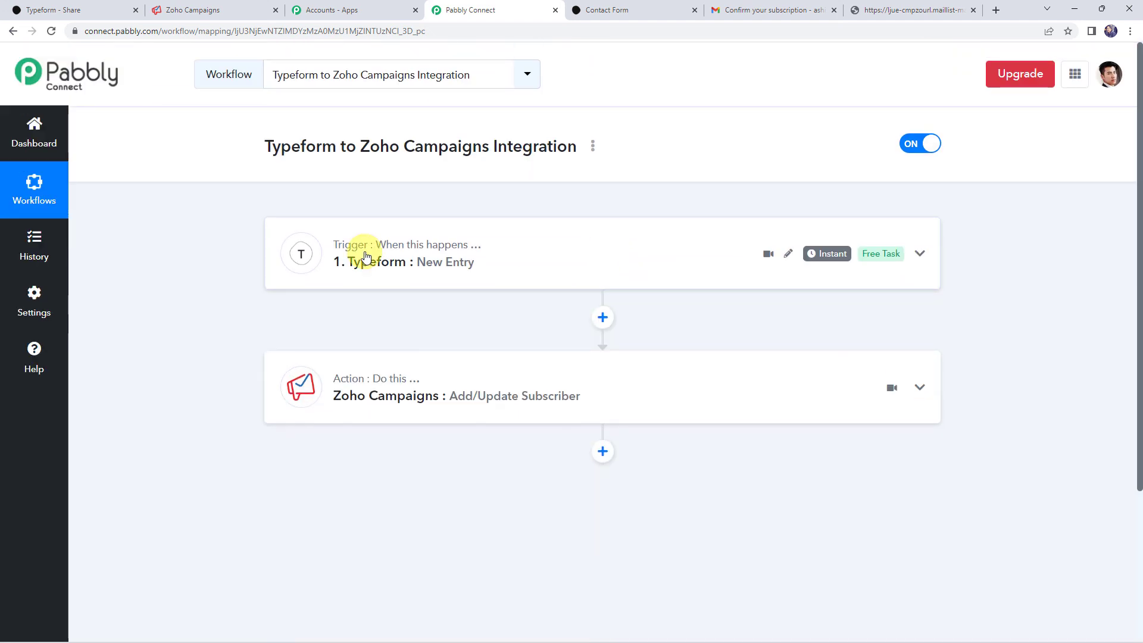